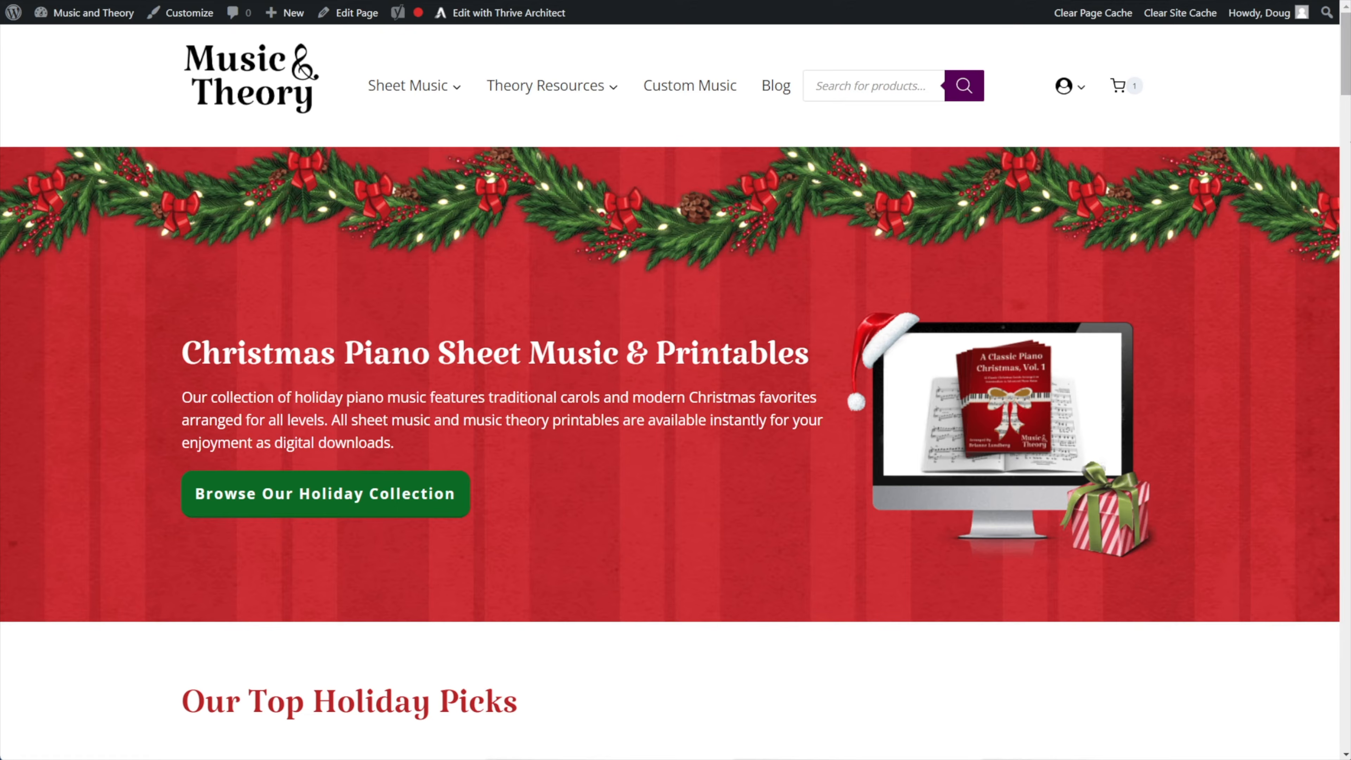
Change the Secular Holiday Piano Sheet Music post list to a carousel display and set its number of items to 48.
{"action": "left_click_drag", "start_coordinate": [1347, 41], "coordinate": [1344, 343]}
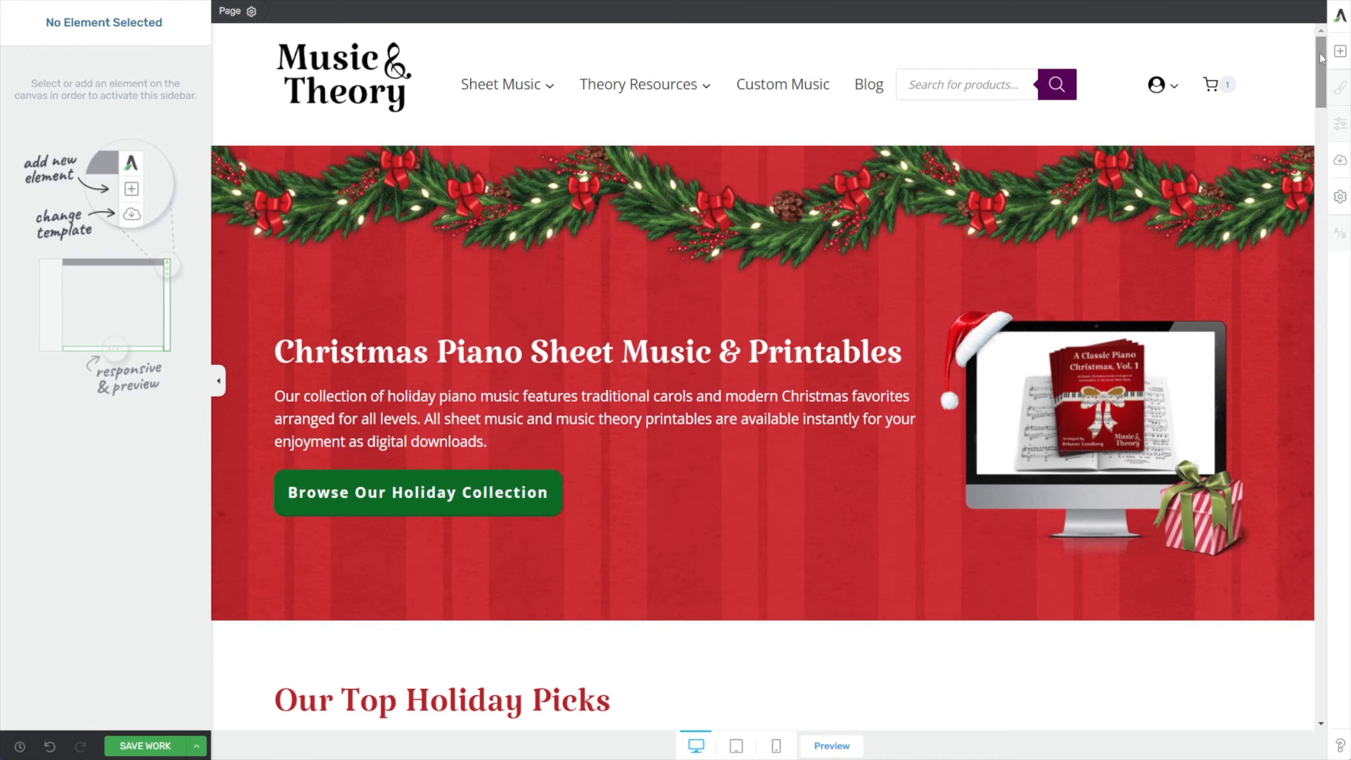
{"action": "scroll", "coordinate": [1310, 118], "scroll_direction": "down", "scroll_amount": 8}
{"action": "left_click_drag", "start_coordinate": [1310, 118], "coordinate": [1318, 330]}
{"action": "scroll", "coordinate": [502, 248], "scroll_direction": "down", "scroll_amount": 2}
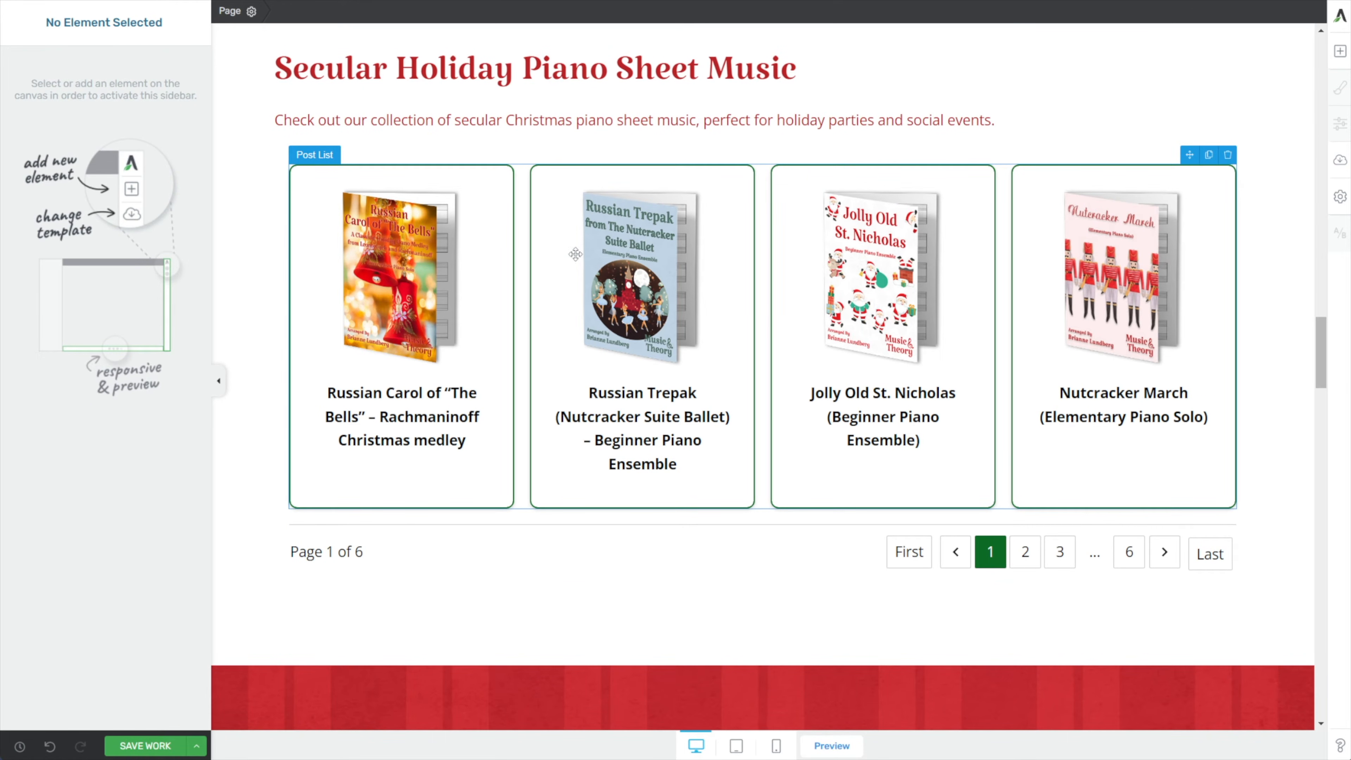
{"action": "left_click", "coordinate": [518, 176]}
{"action": "left_click", "coordinate": [534, 175]}
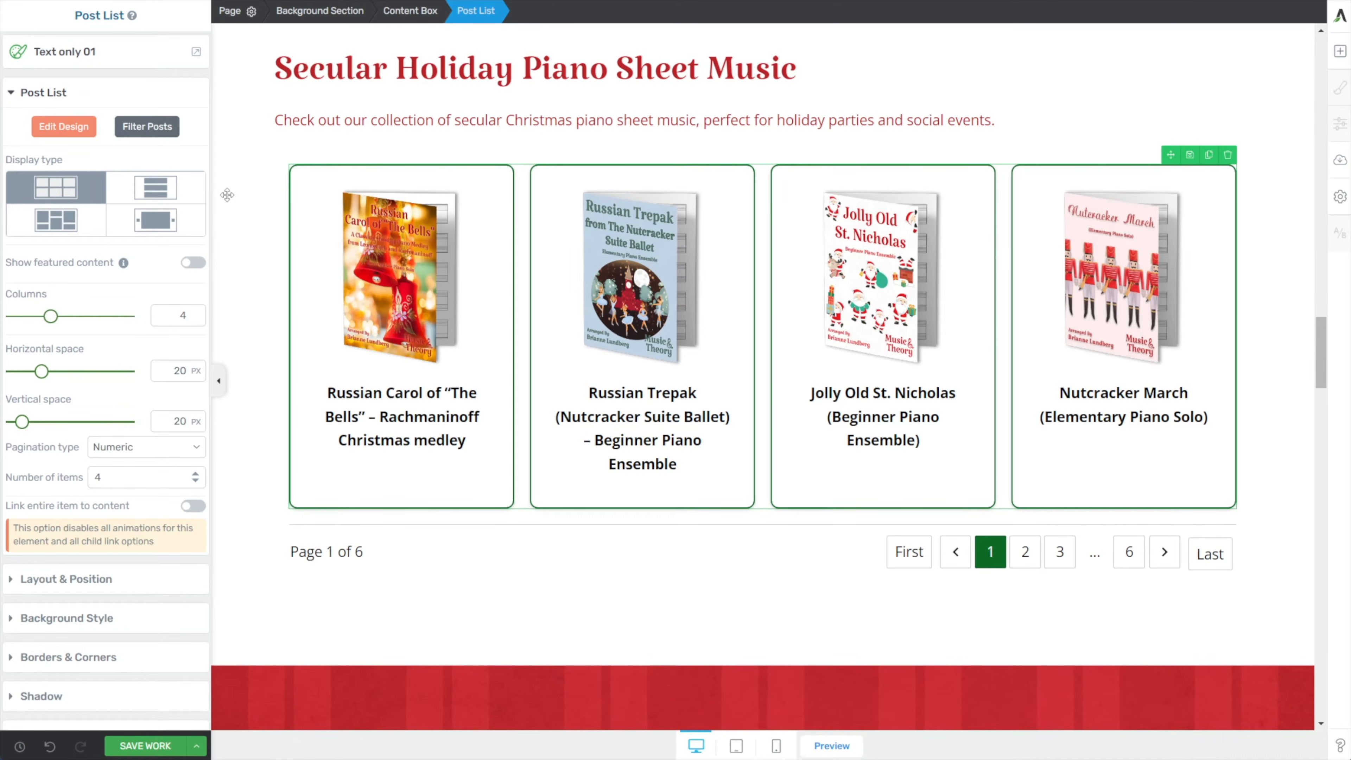
{"action": "left_click", "coordinate": [155, 220]}
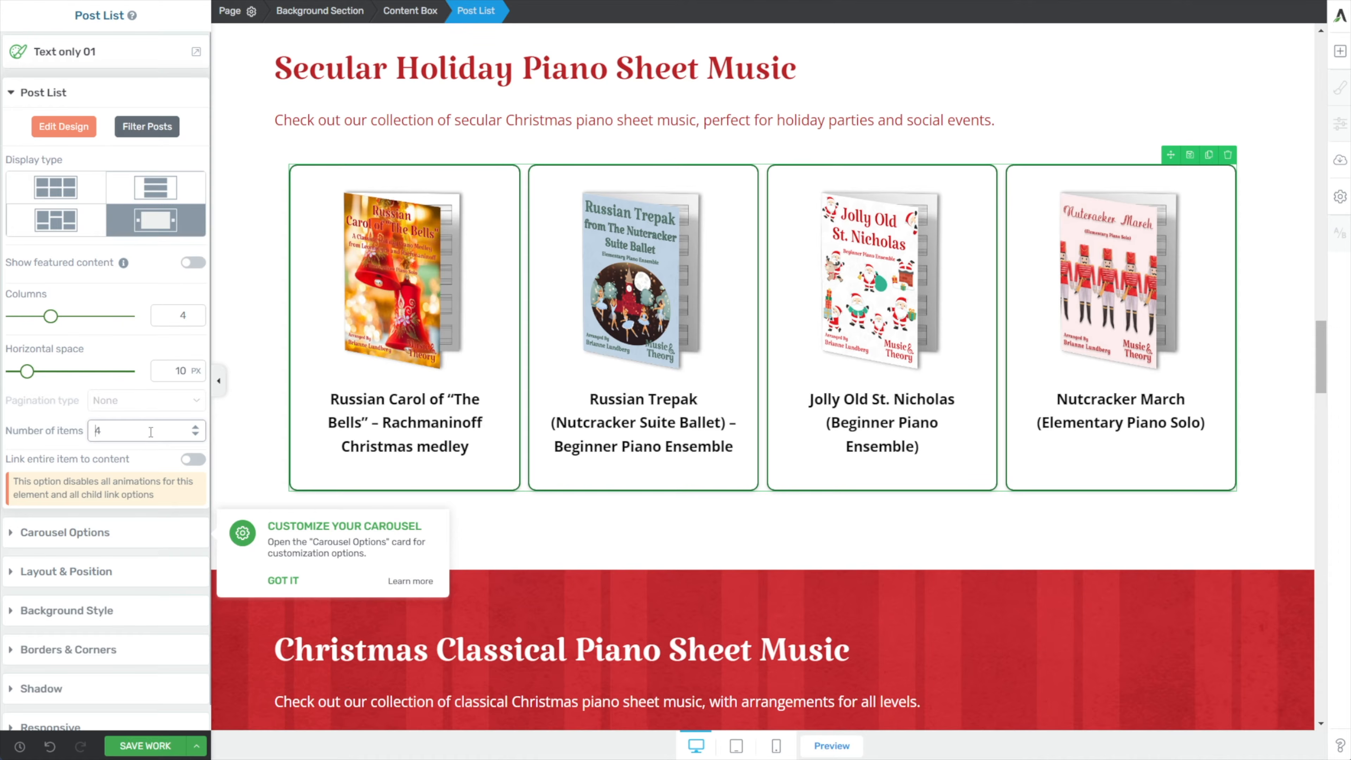
{"action": "type", "text": "8"}
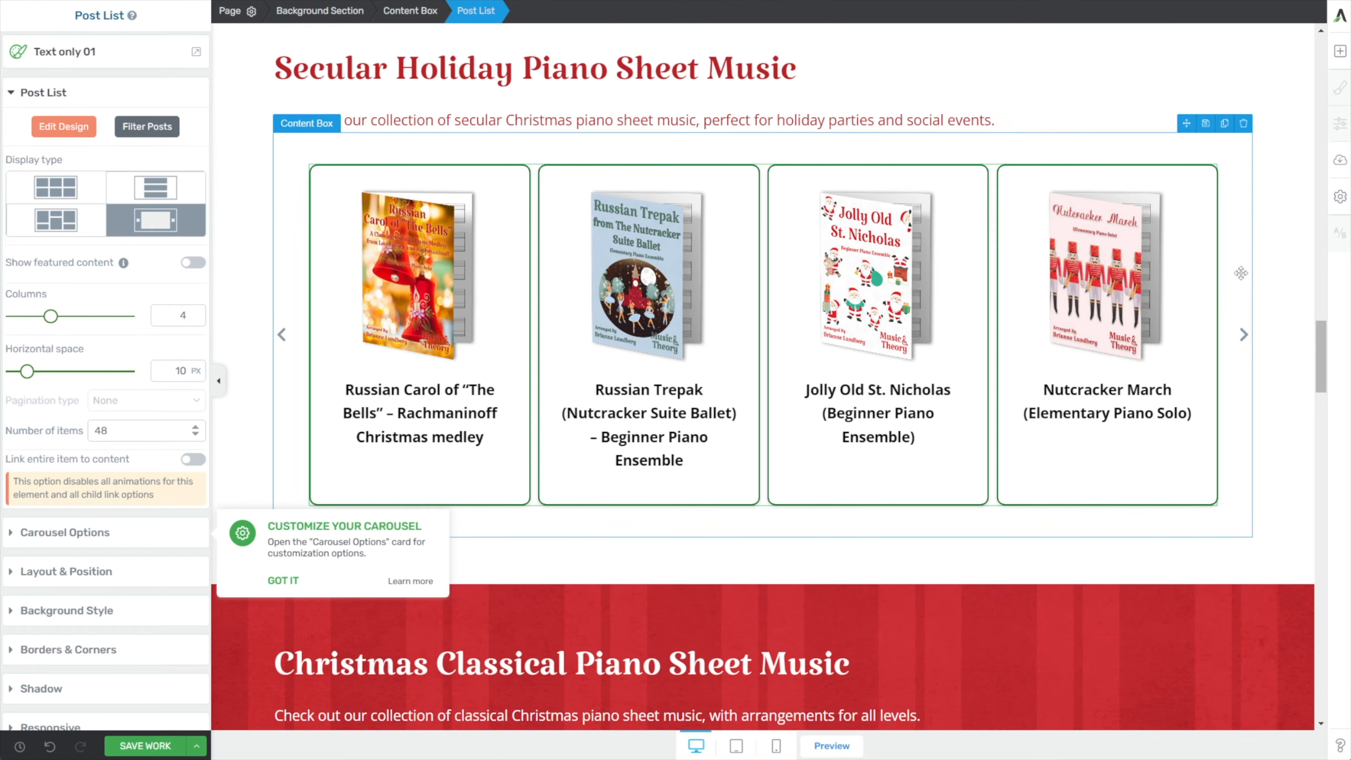
Step forward through the carousel's slides and back by one to check its navigation.
{"action": "left_click", "coordinate": [1245, 337]}
{"action": "left_click", "coordinate": [1245, 337]}
{"action": "left_click", "coordinate": [1245, 337]}
{"action": "left_click", "coordinate": [1245, 336]}
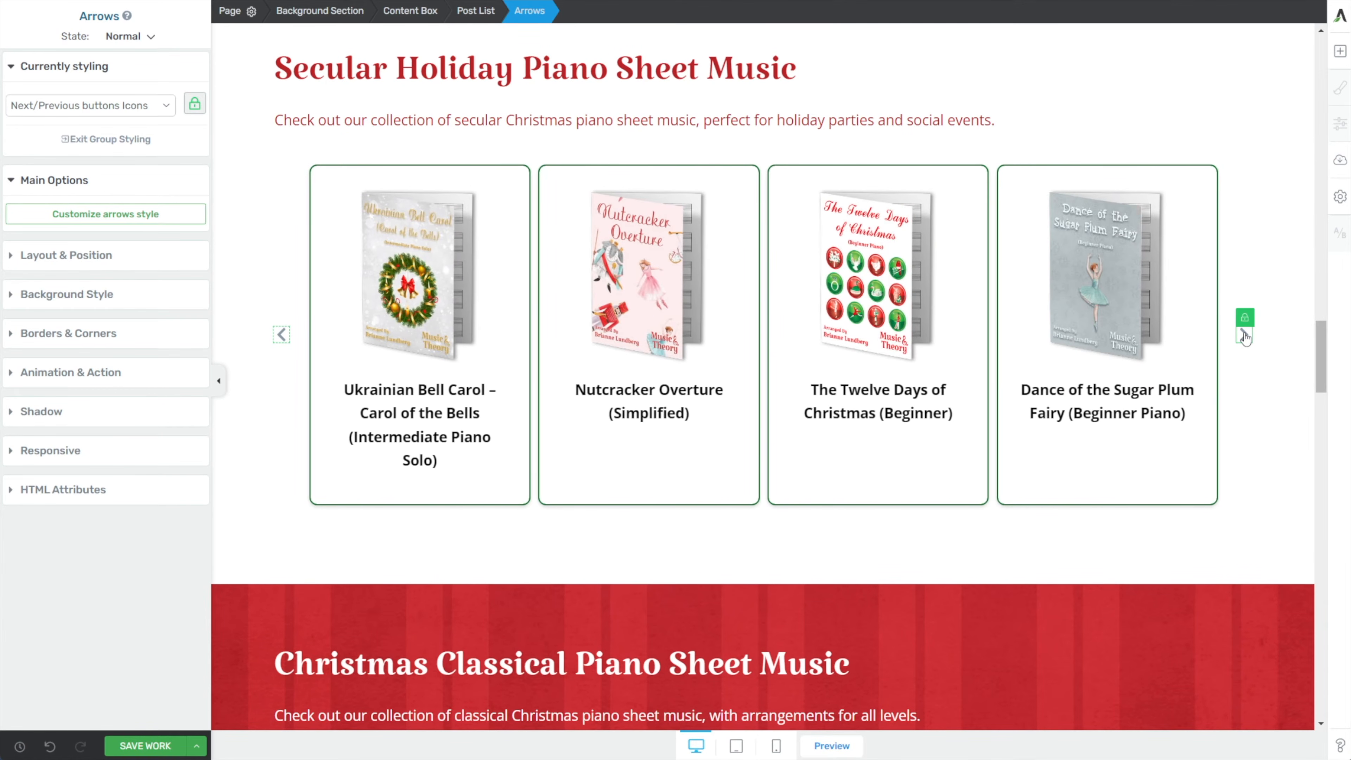
{"action": "left_click", "coordinate": [1243, 336]}
{"action": "left_click", "coordinate": [1245, 337]}
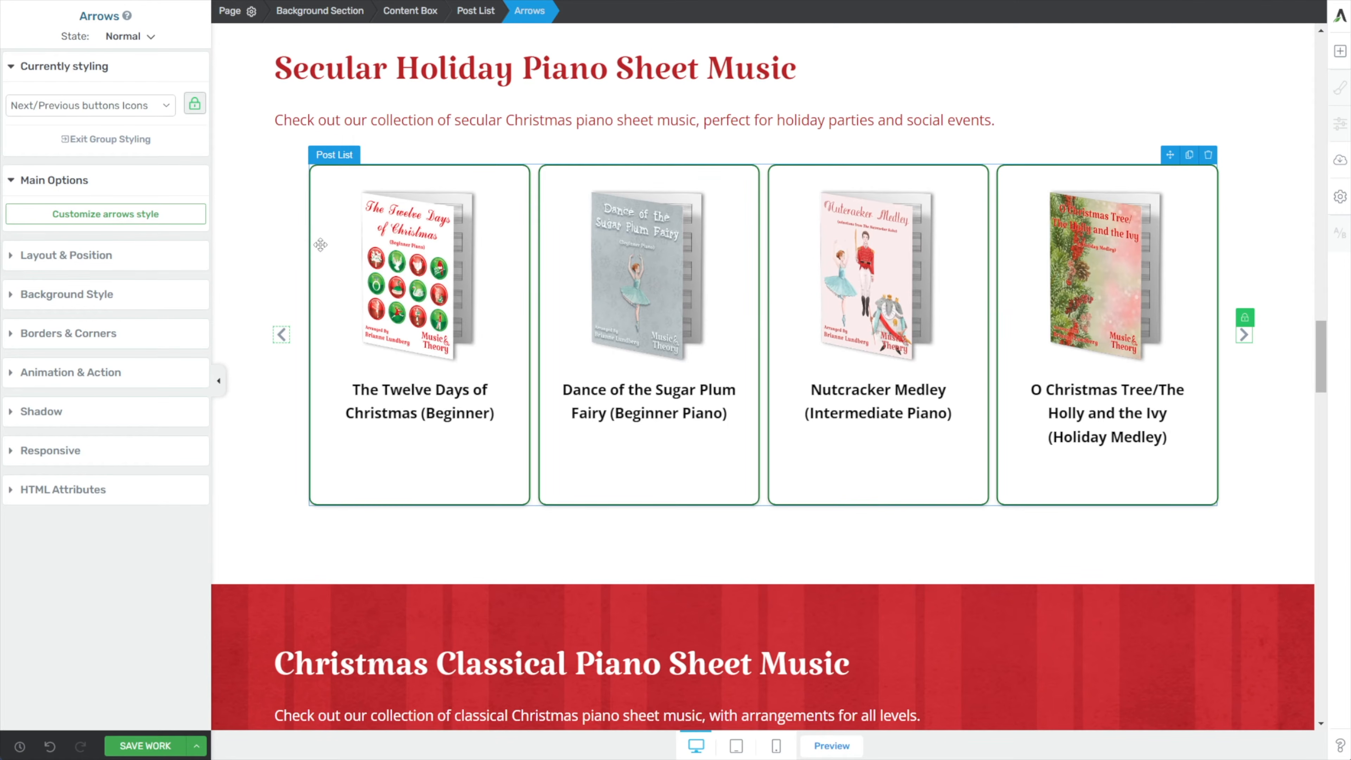
{"action": "left_click", "coordinate": [282, 337]}
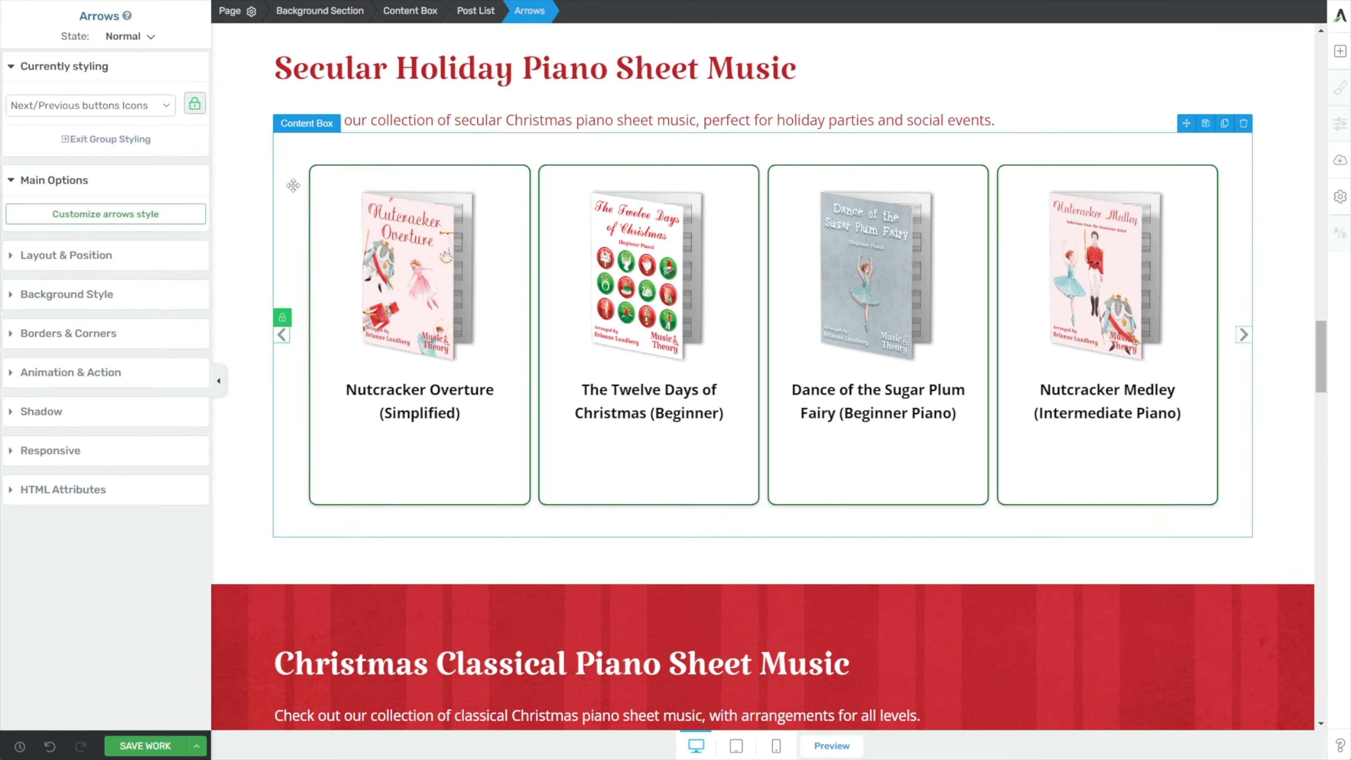
Reselect the post list, dismiss the carousel customization tip, and open its carousel options.
{"action": "left_click", "coordinate": [318, 207]}
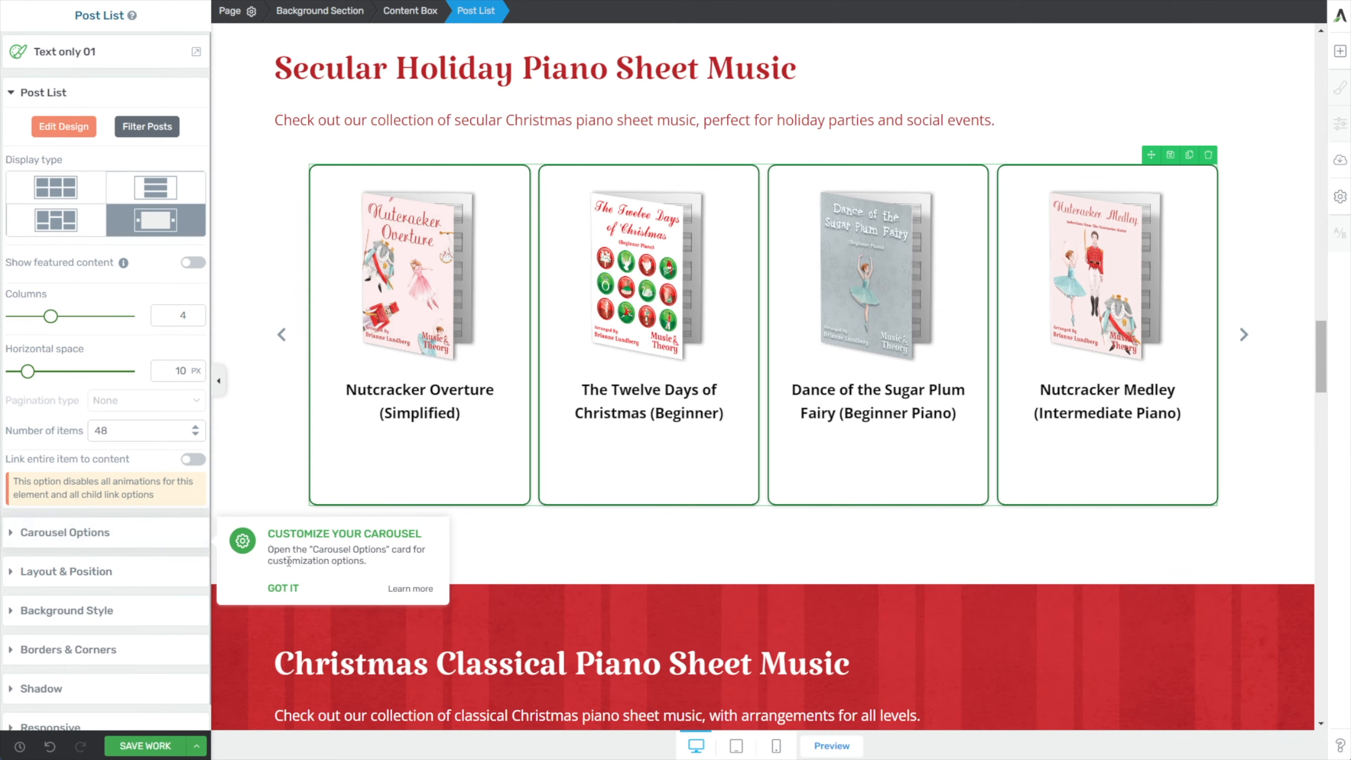
{"action": "left_click", "coordinate": [282, 590]}
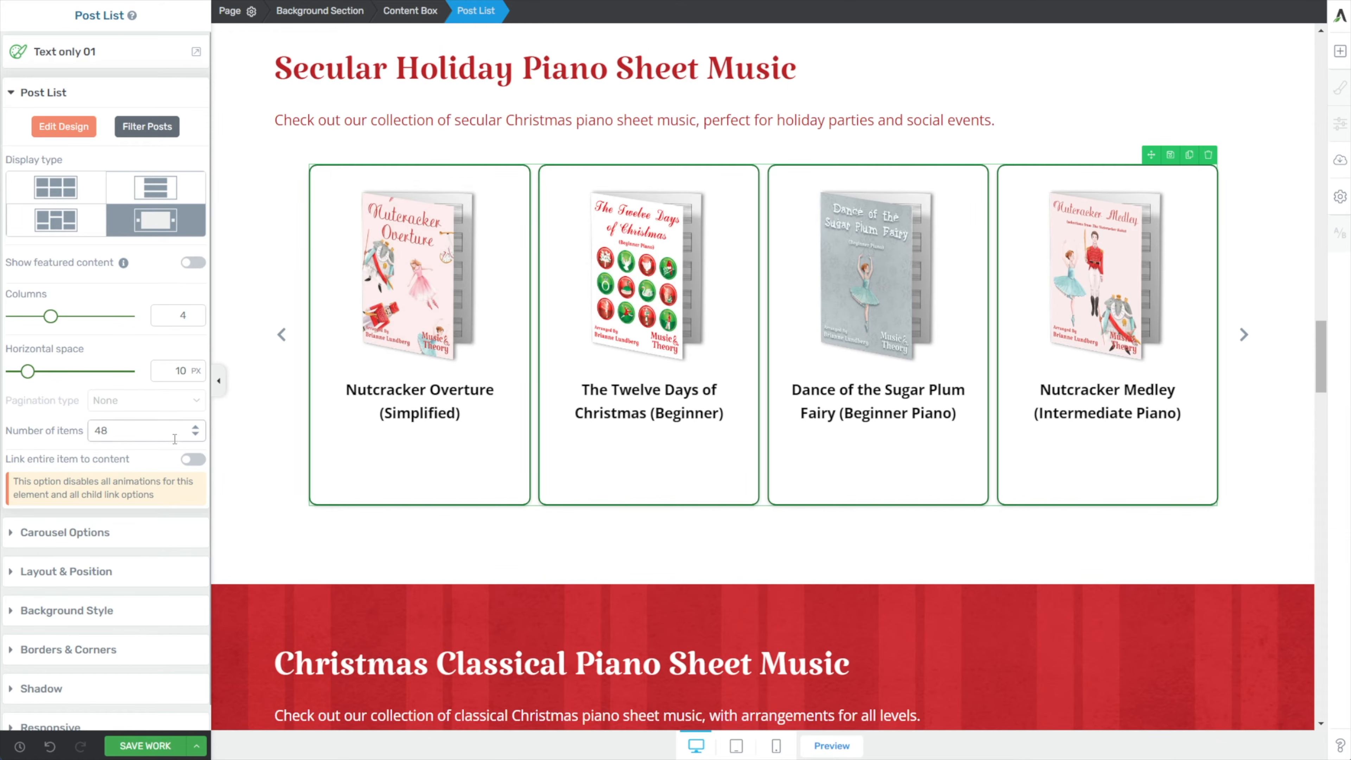
{"action": "left_click", "coordinate": [193, 459]}
{"action": "left_click", "coordinate": [79, 534]}
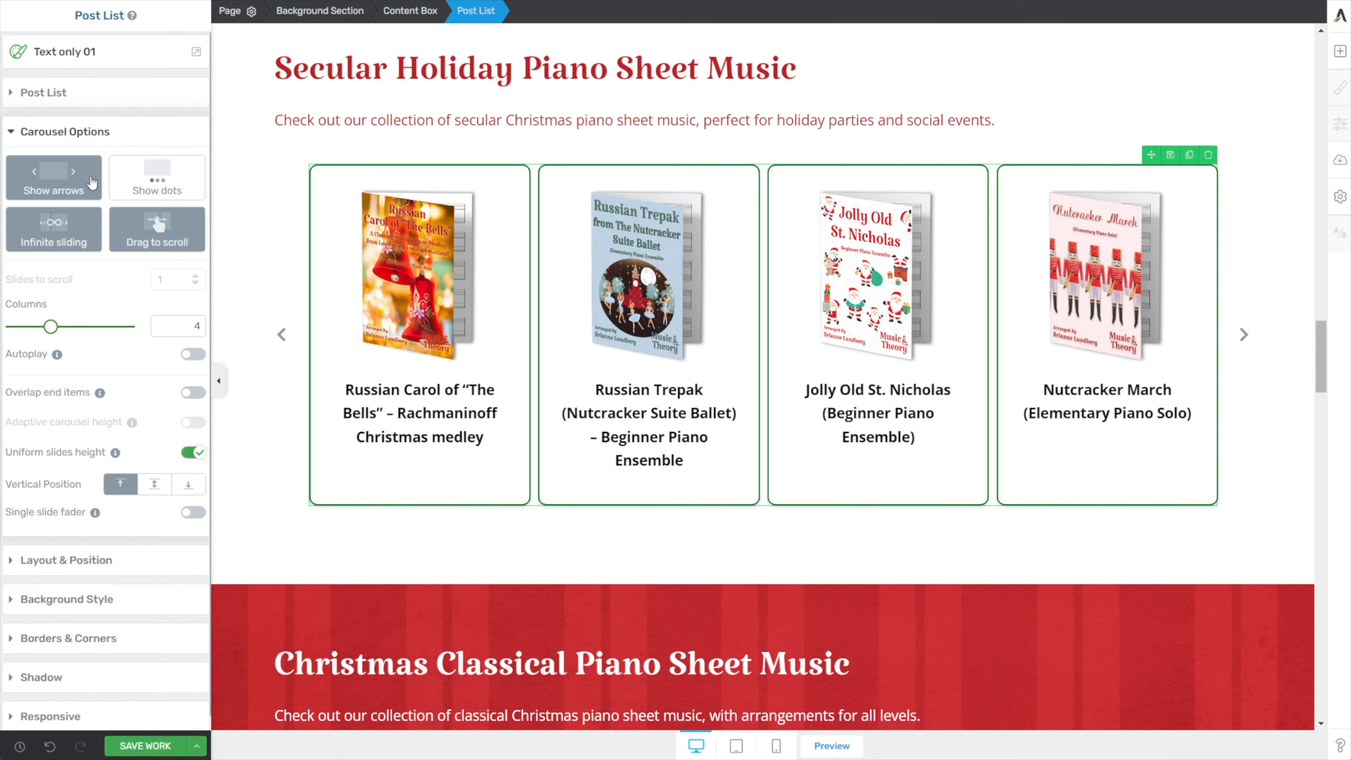
Try dots in place of the carousel's arrows and restore the arrows, then switch drag to scroll off and on.
{"action": "left_click", "coordinate": [64, 180]}
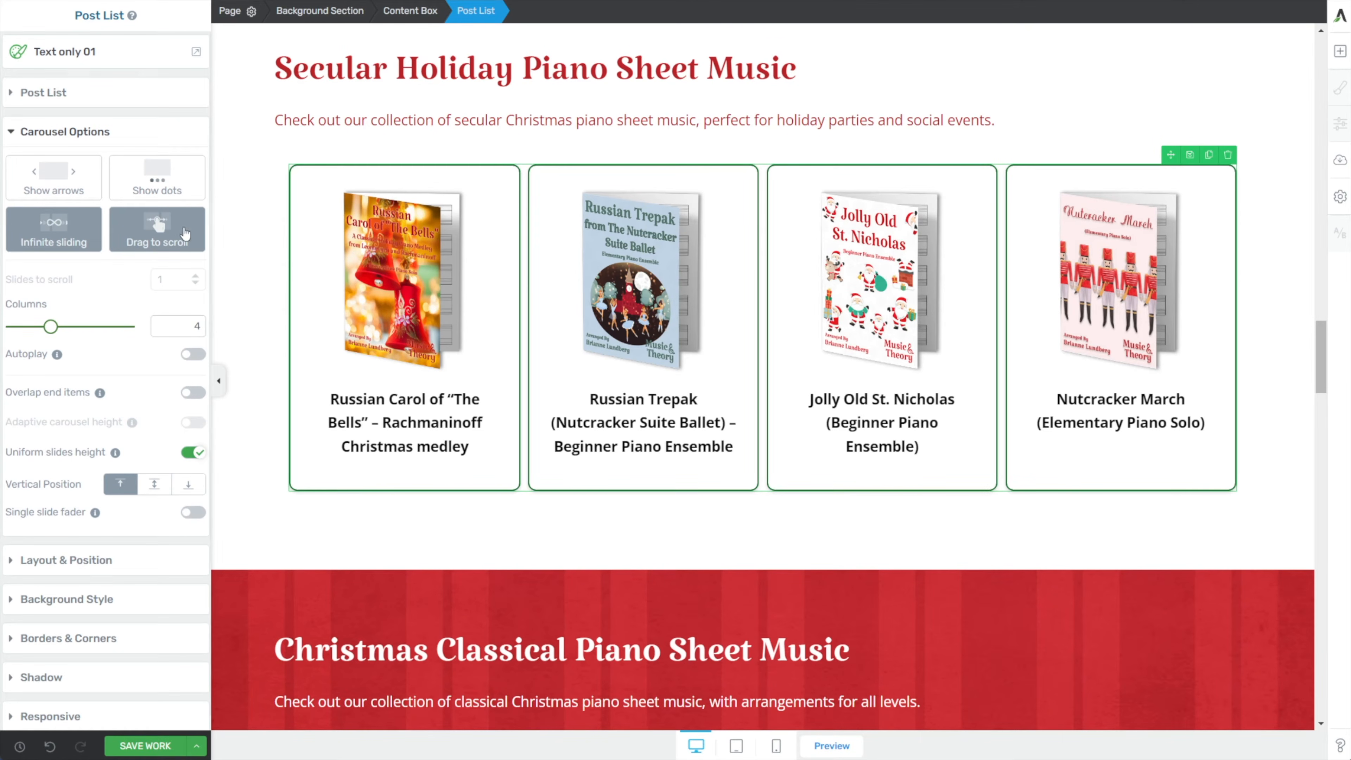
{"action": "left_click", "coordinate": [159, 186]}
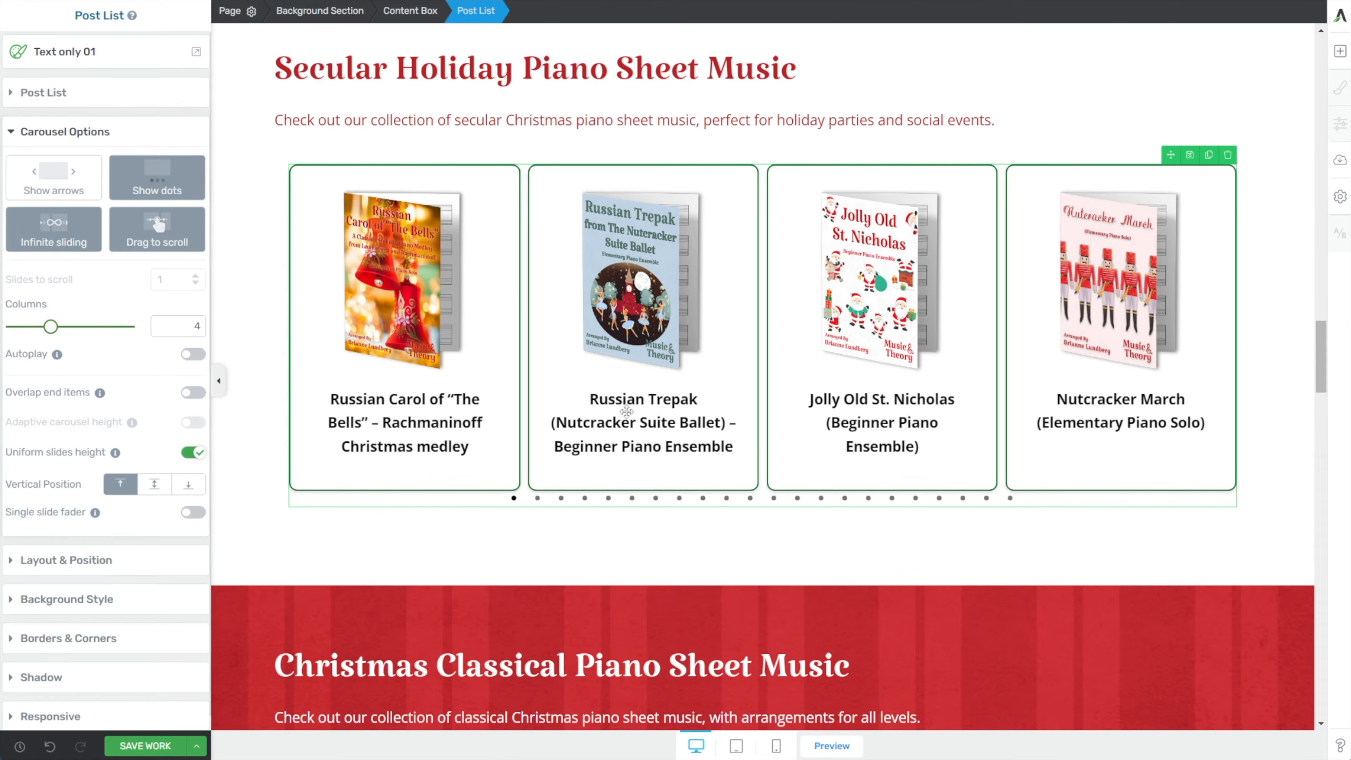
{"action": "left_click", "coordinate": [141, 184]}
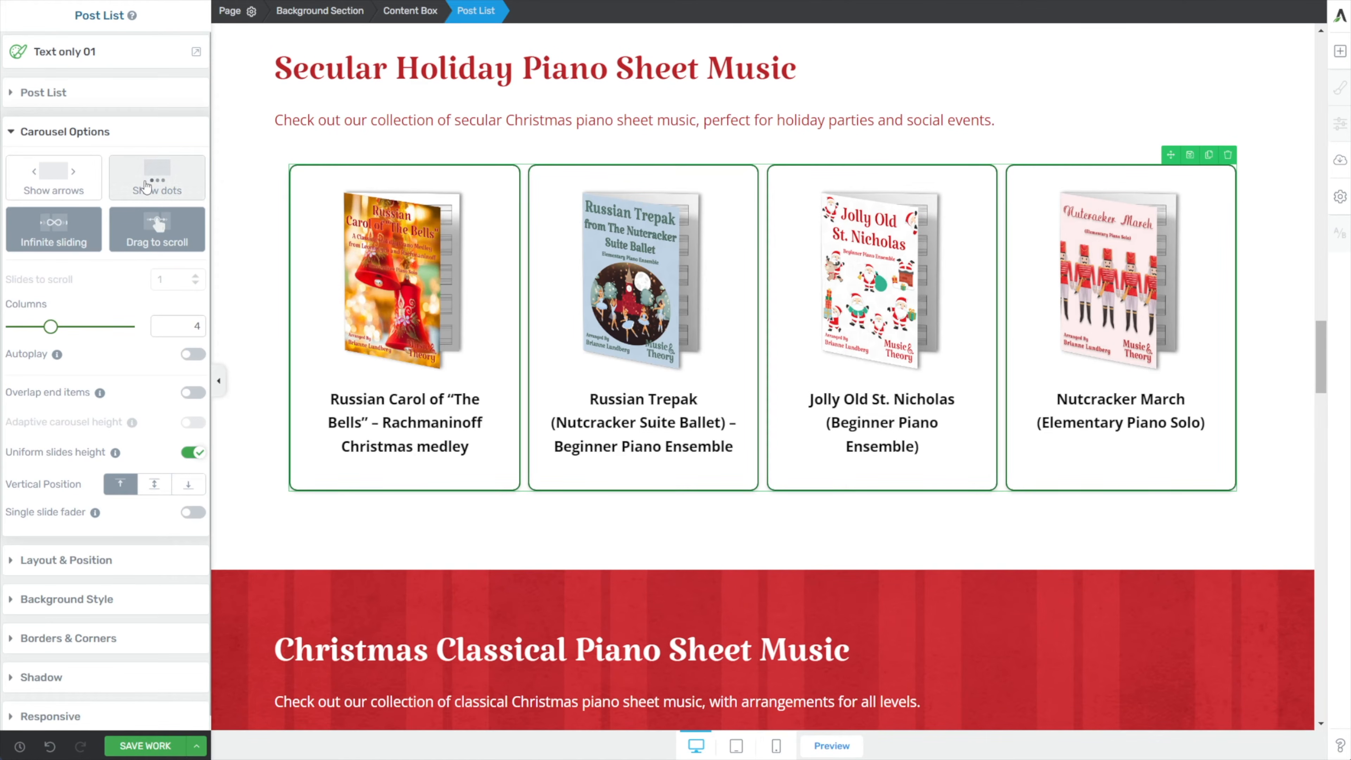
{"action": "left_click", "coordinate": [44, 193]}
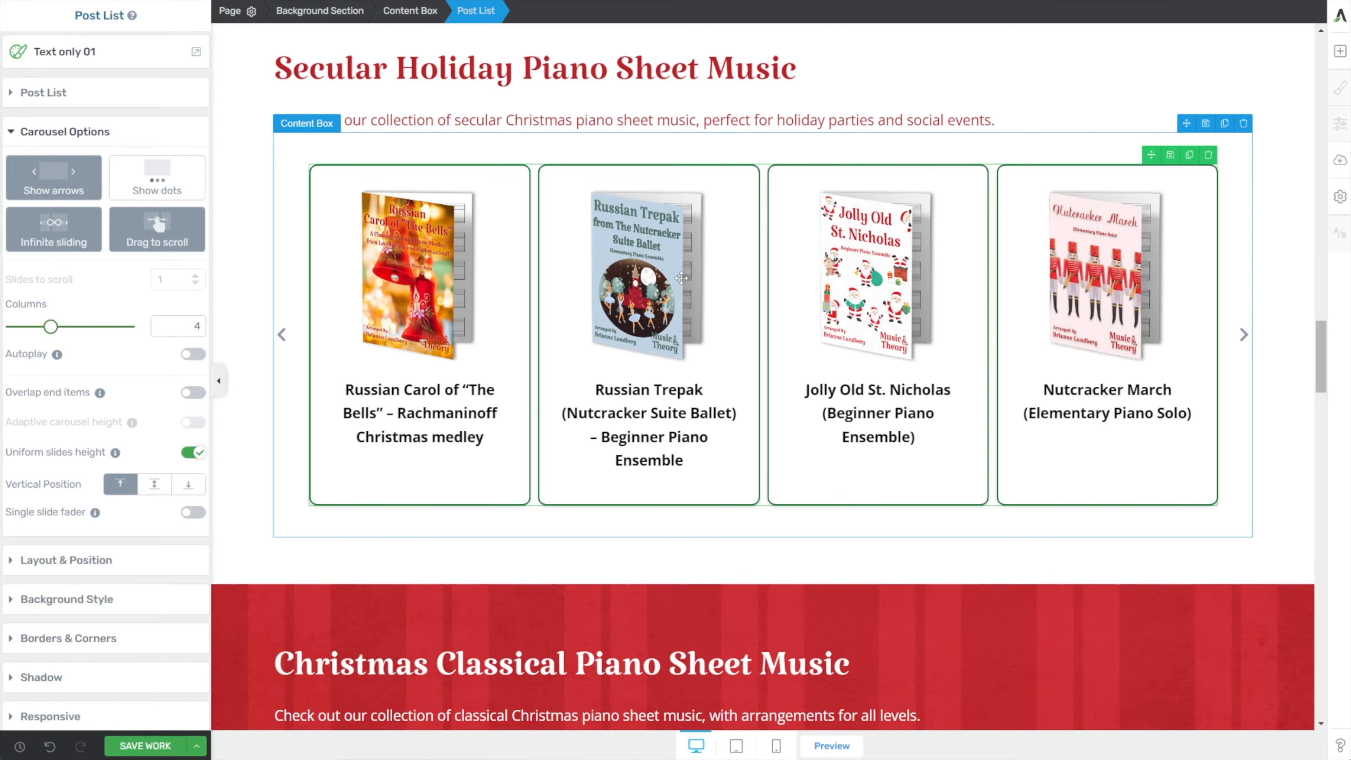
{"action": "left_click", "coordinate": [161, 238]}
{"action": "left_click", "coordinate": [160, 237]}
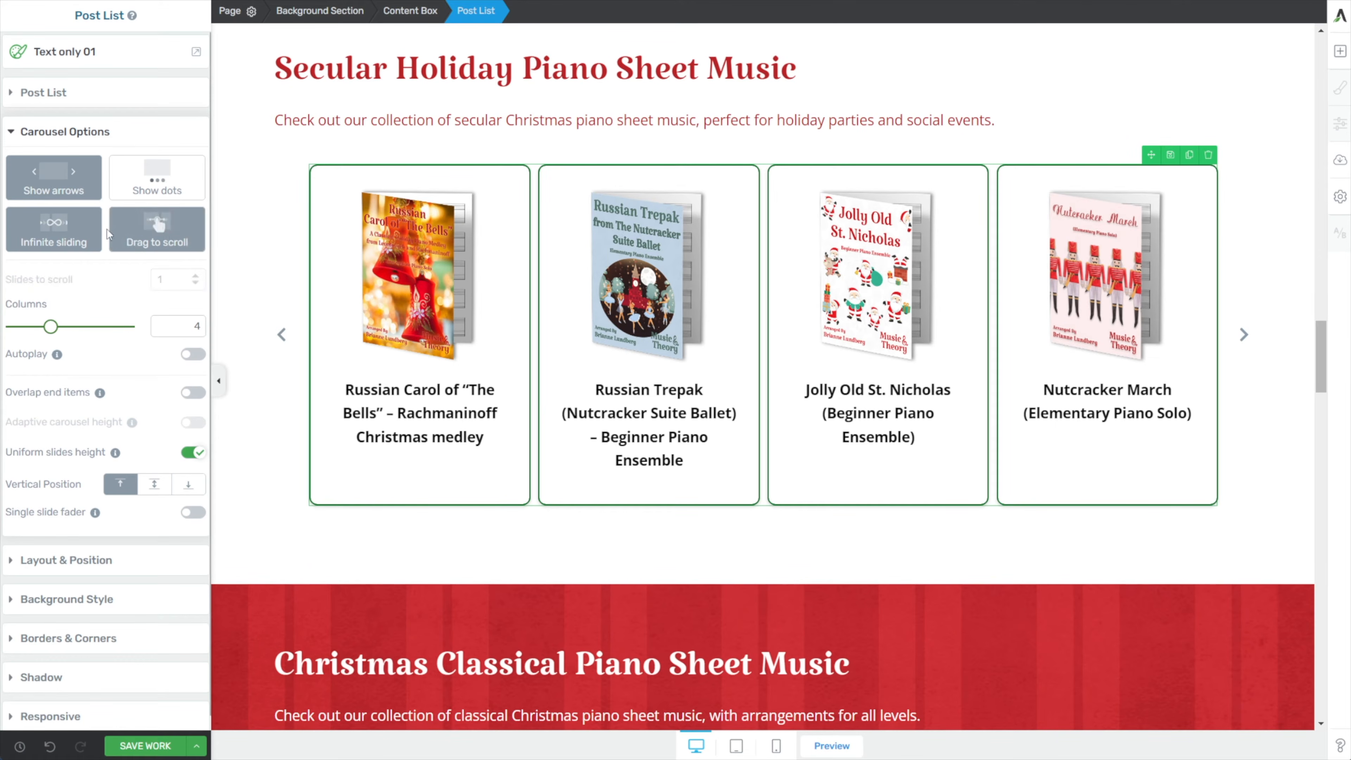
Save the page and test the carousel in the preview by swiping and stepping through its slides.
{"action": "left_click", "coordinate": [137, 747]}
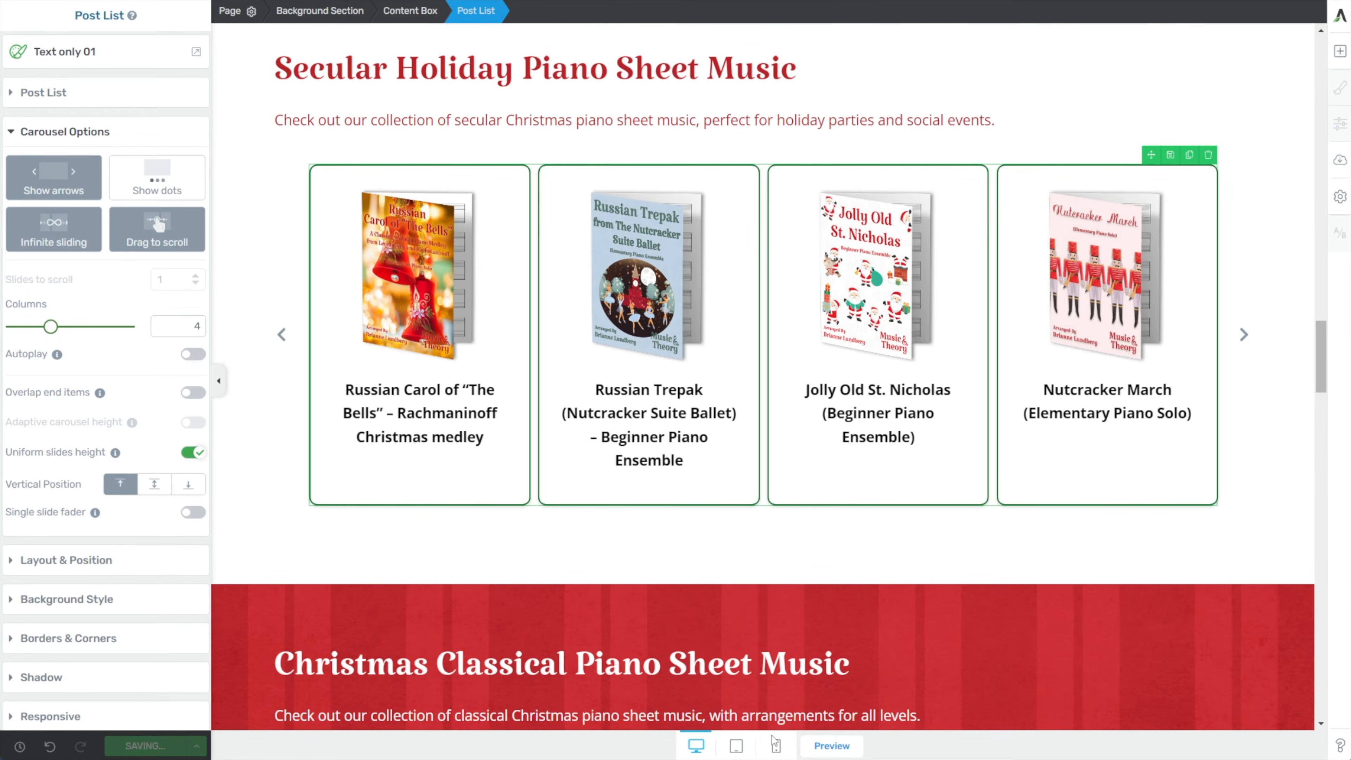
{"action": "left_click", "coordinate": [831, 747]}
{"action": "left_click_drag", "start_coordinate": [833, 195], "coordinate": [494, 206]}
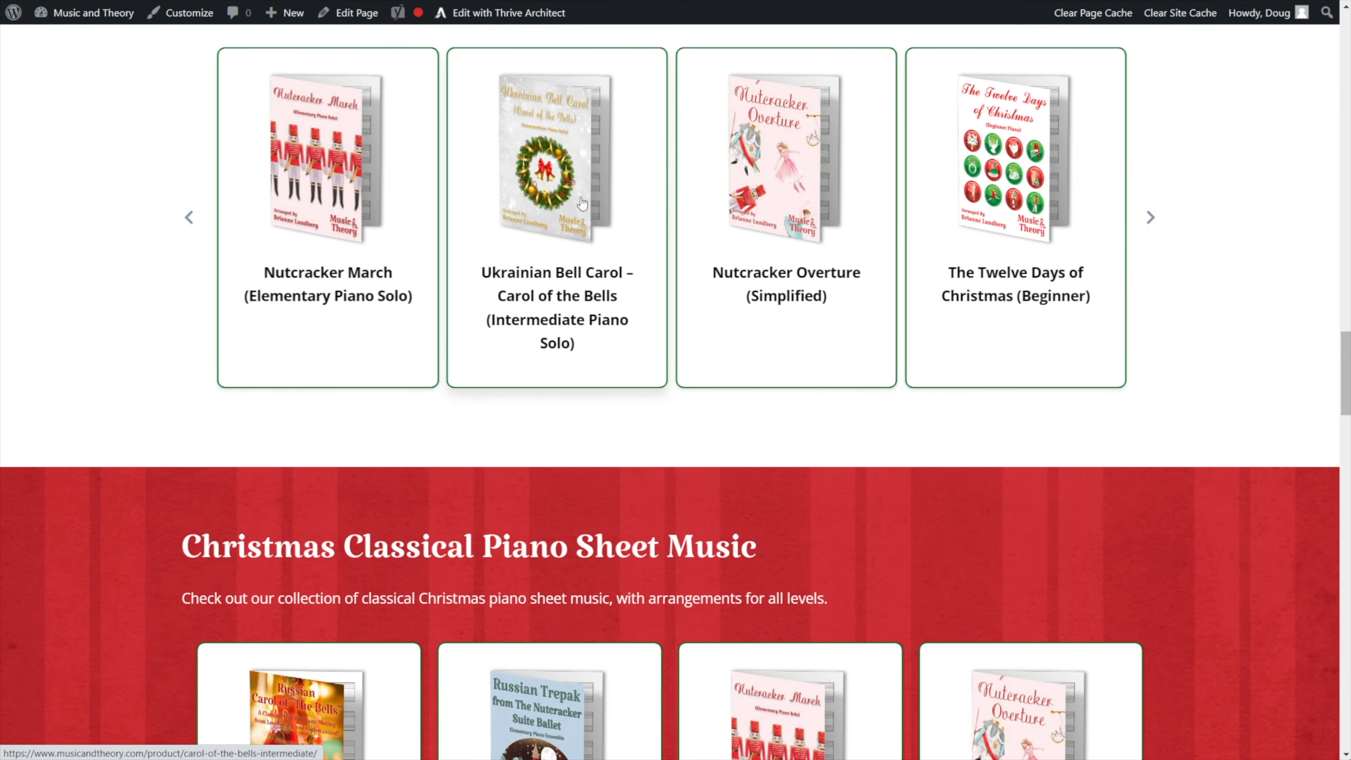
{"action": "left_click", "coordinate": [1152, 219]}
{"action": "left_click", "coordinate": [1152, 219]}
{"action": "left_click", "coordinate": [1153, 219]}
{"action": "scroll", "coordinate": [1152, 219], "scroll_direction": "up", "scroll_amount": 2}
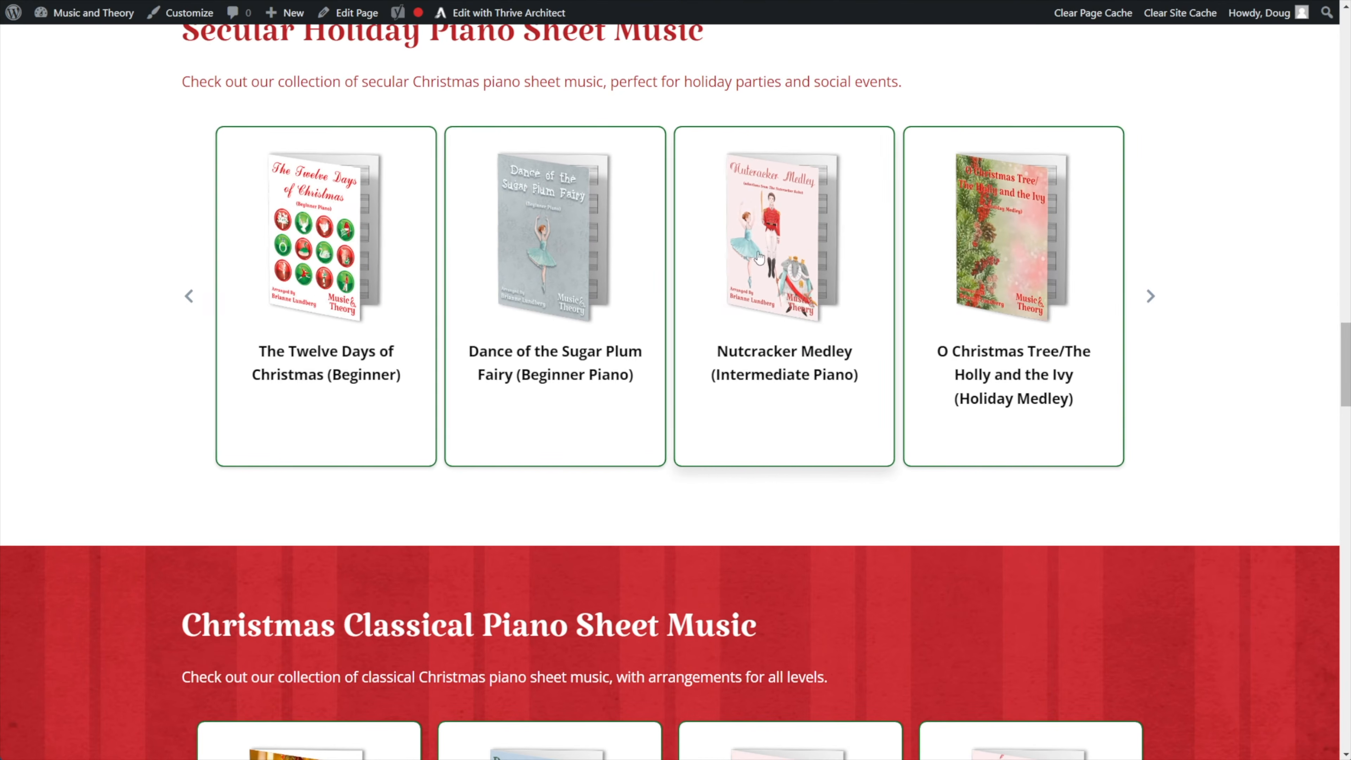
{"action": "left_click_drag", "start_coordinate": [1106, 240], "coordinate": [648, 240]}
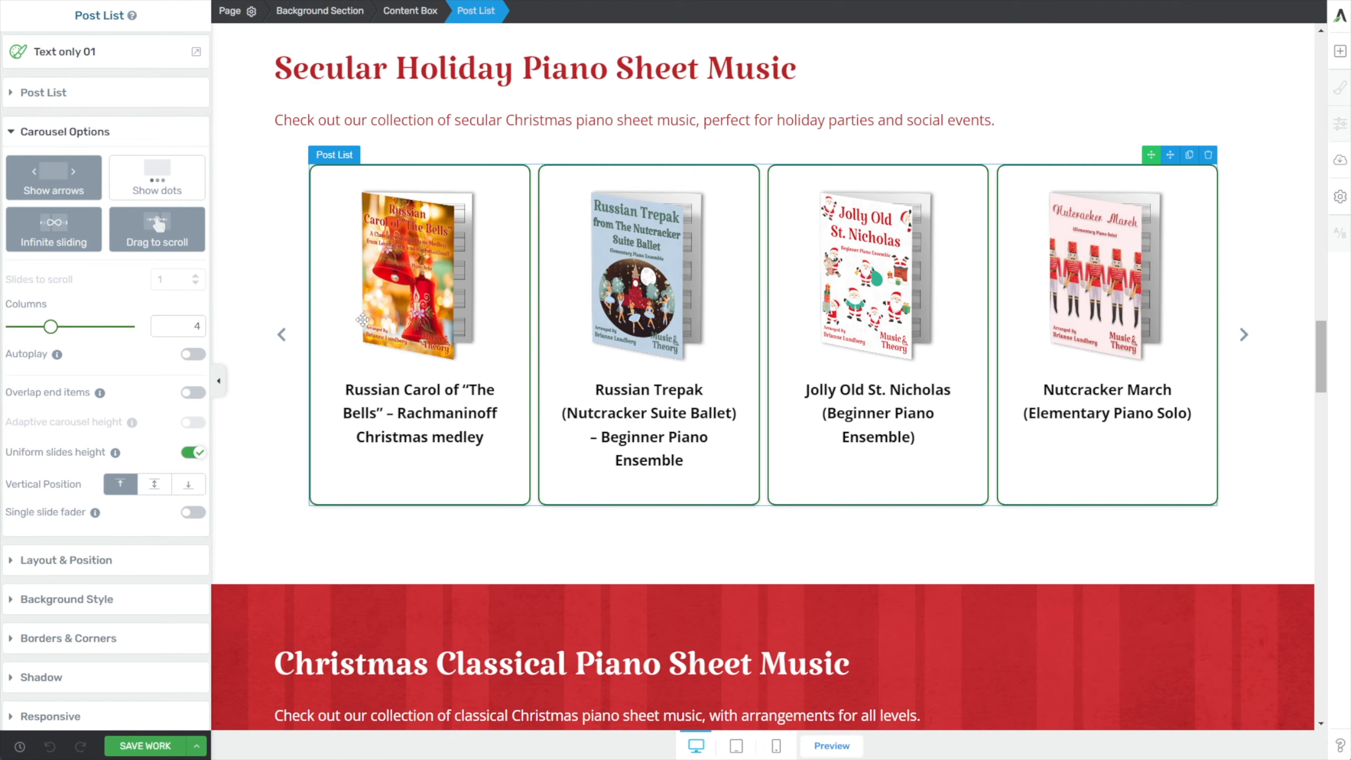
Try autoplay on the carousel and turn it off again.
{"action": "left_click", "coordinate": [190, 357]}
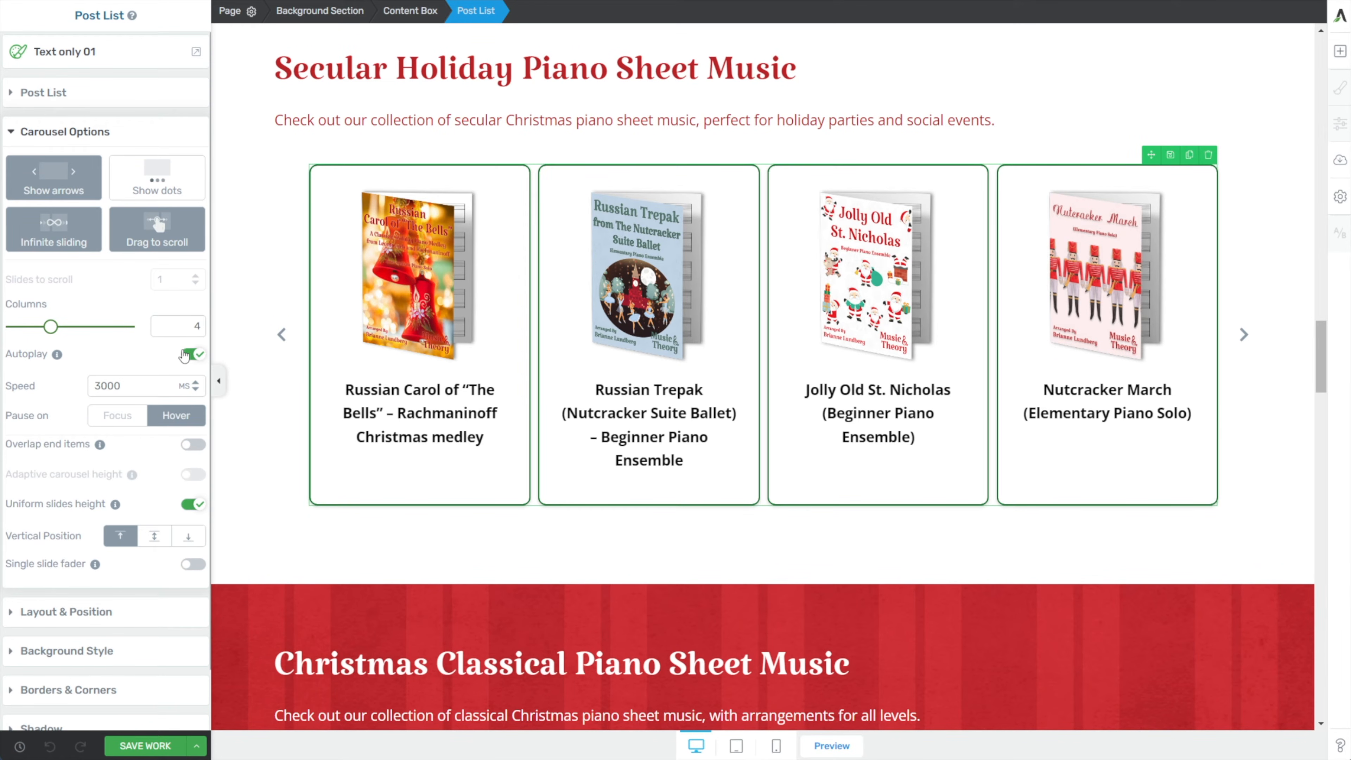
{"action": "left_click", "coordinate": [190, 354]}
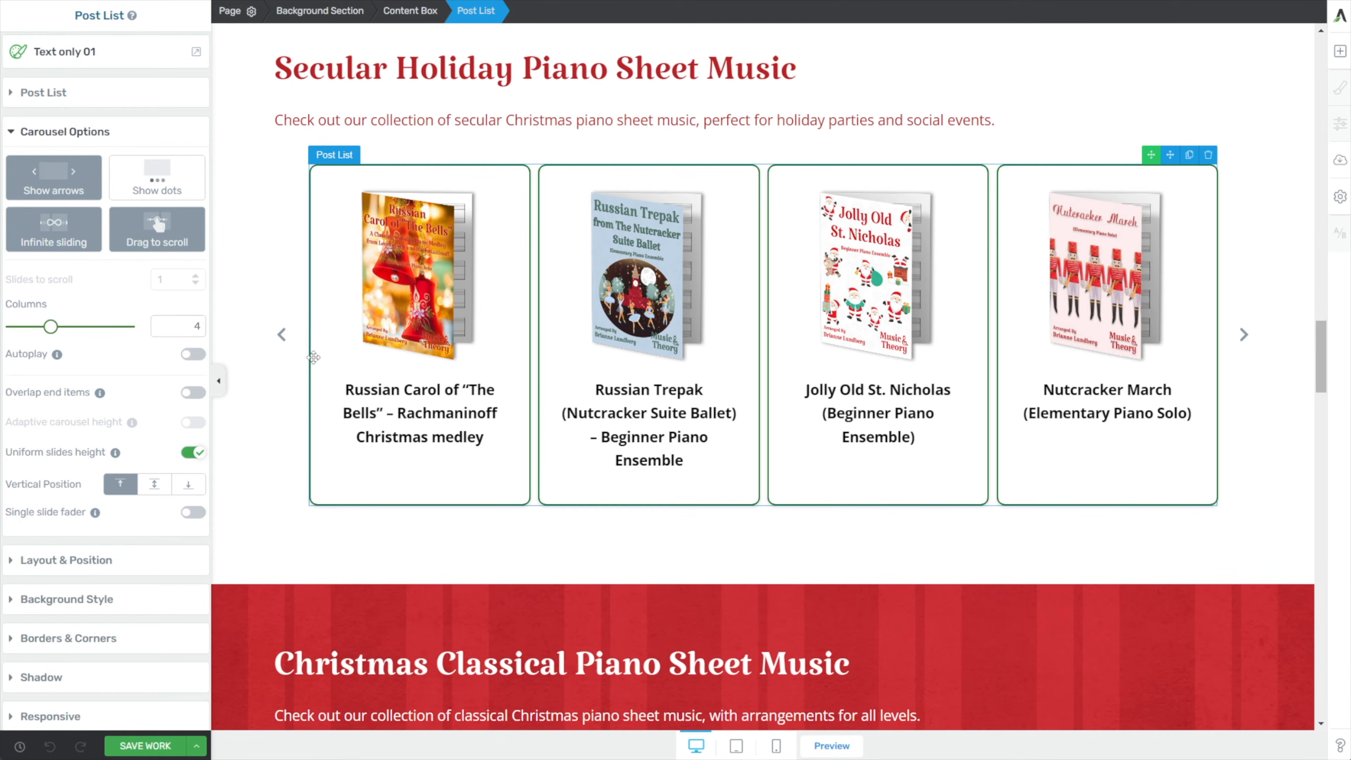
Enable overlapping end items on the carousel, check the slides backward, and set the overlap distance to 25 px.
{"action": "left_click", "coordinate": [190, 394]}
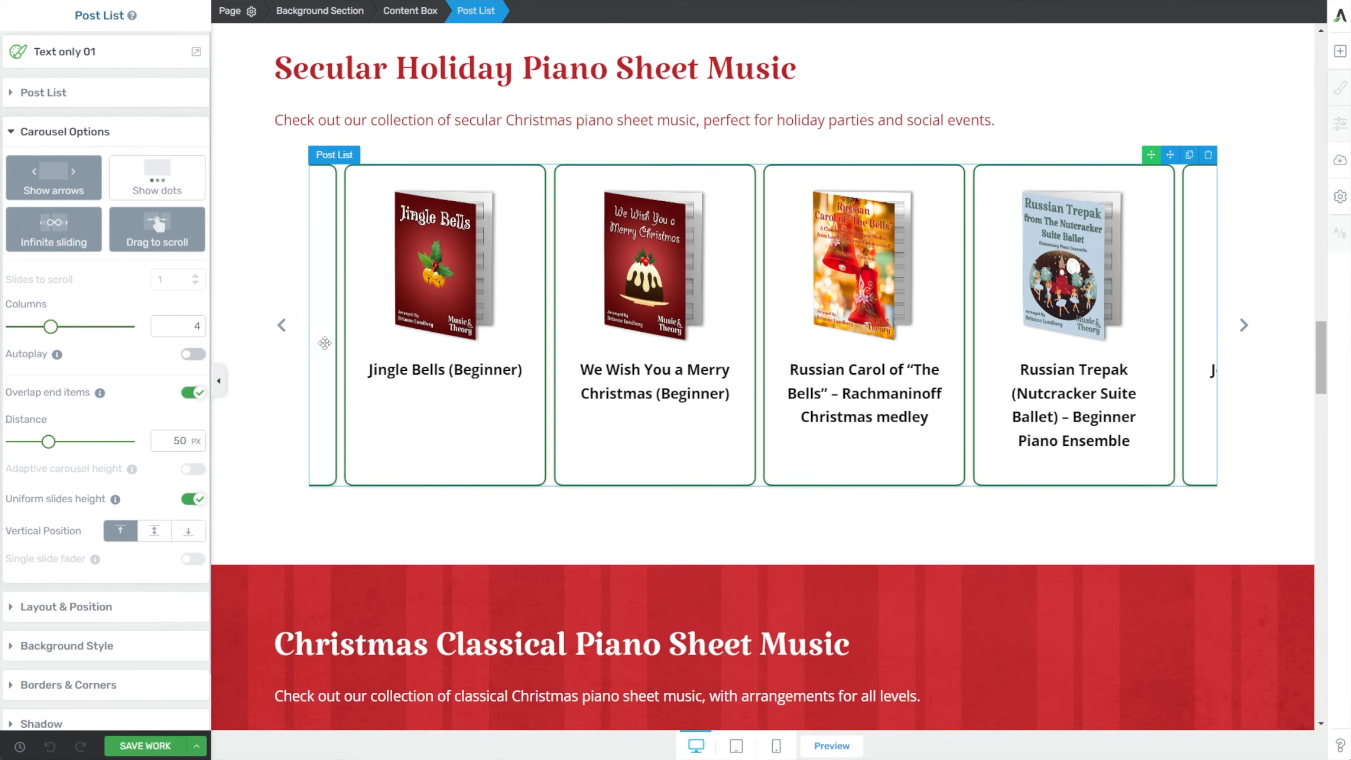
{"action": "left_click", "coordinate": [282, 326]}
{"action": "left_click", "coordinate": [281, 326]}
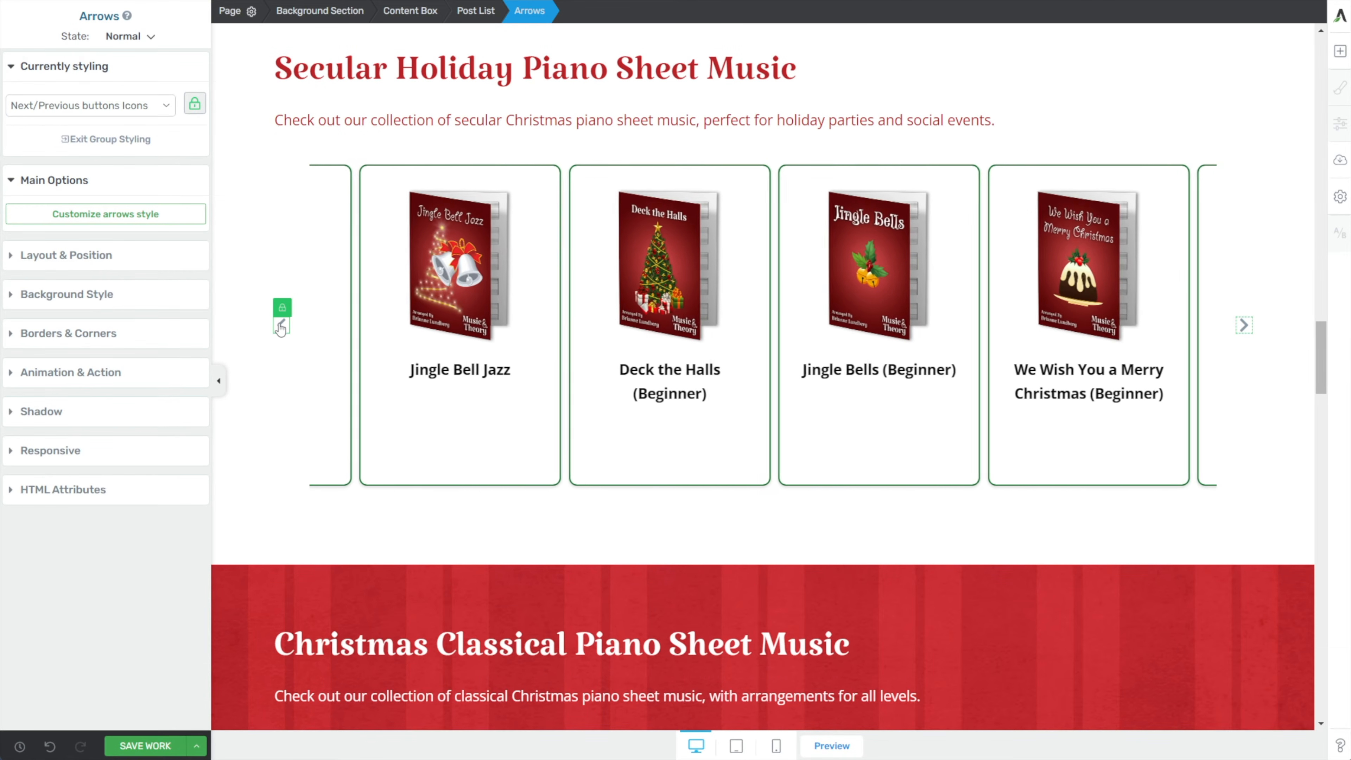
{"action": "left_click", "coordinate": [282, 327]}
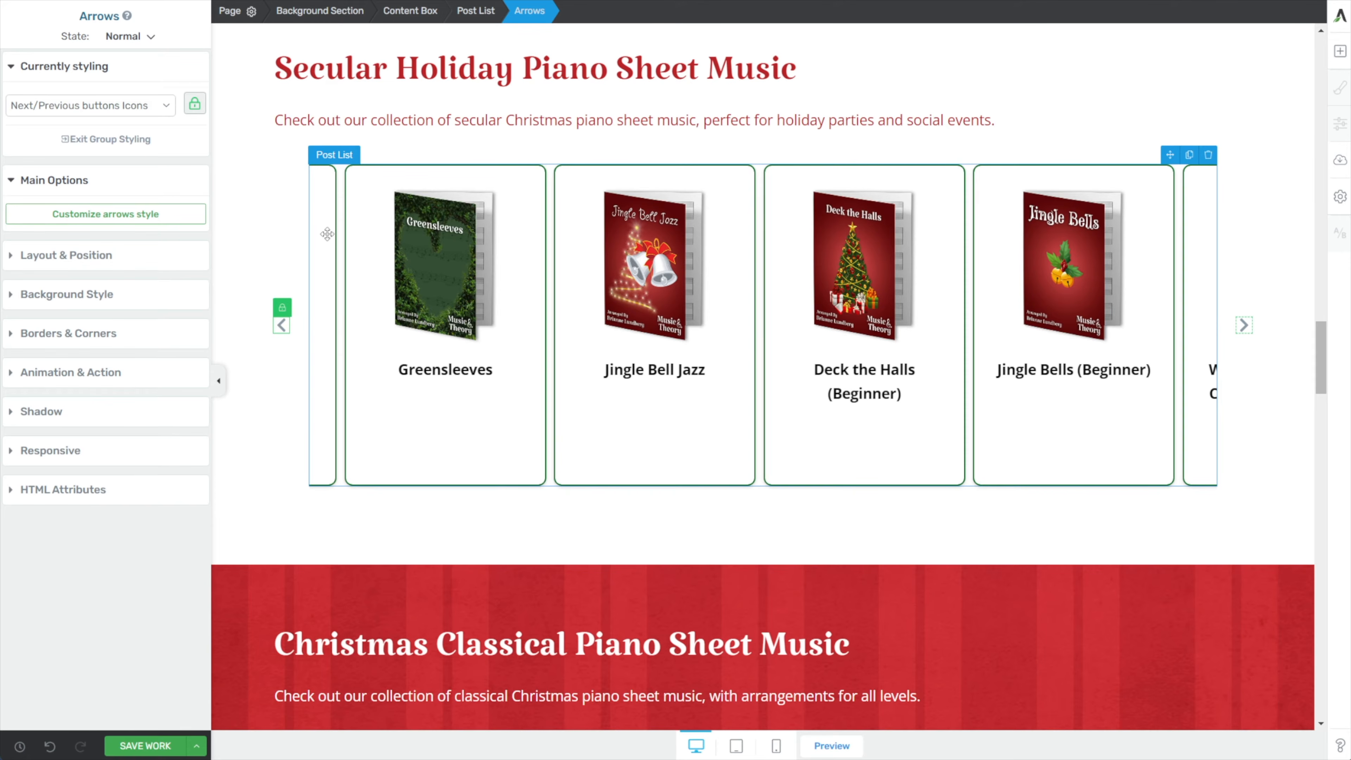
{"action": "left_click", "coordinate": [282, 326]}
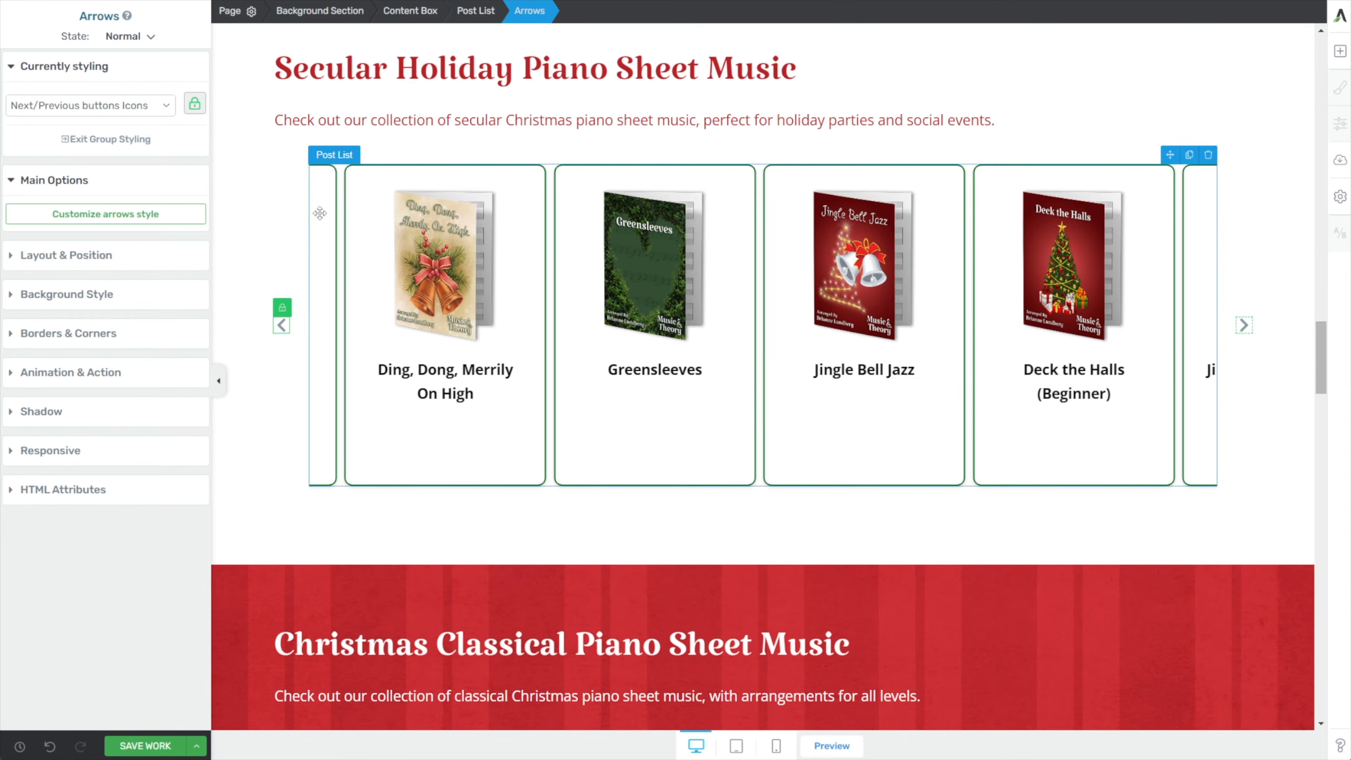
{"action": "left_click", "coordinate": [282, 326]}
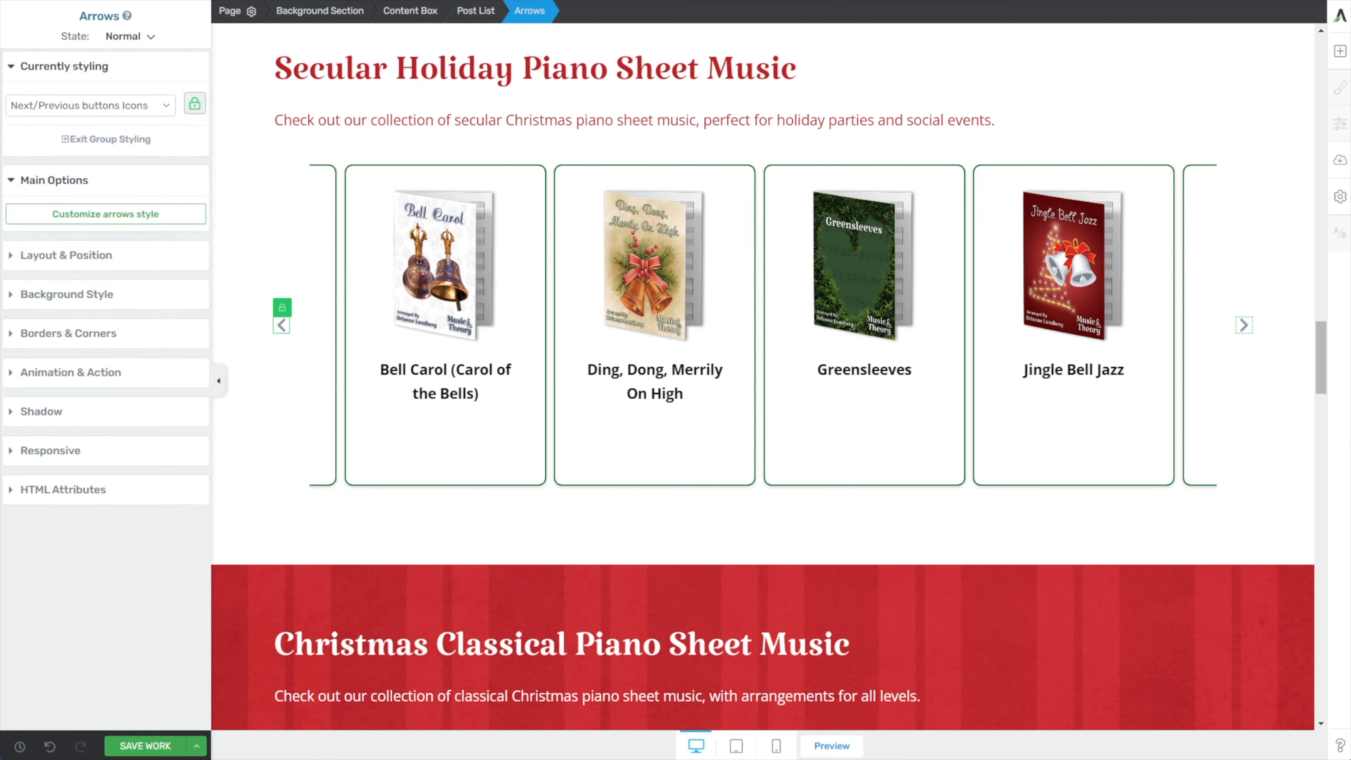
{"action": "left_click", "coordinate": [337, 171]}
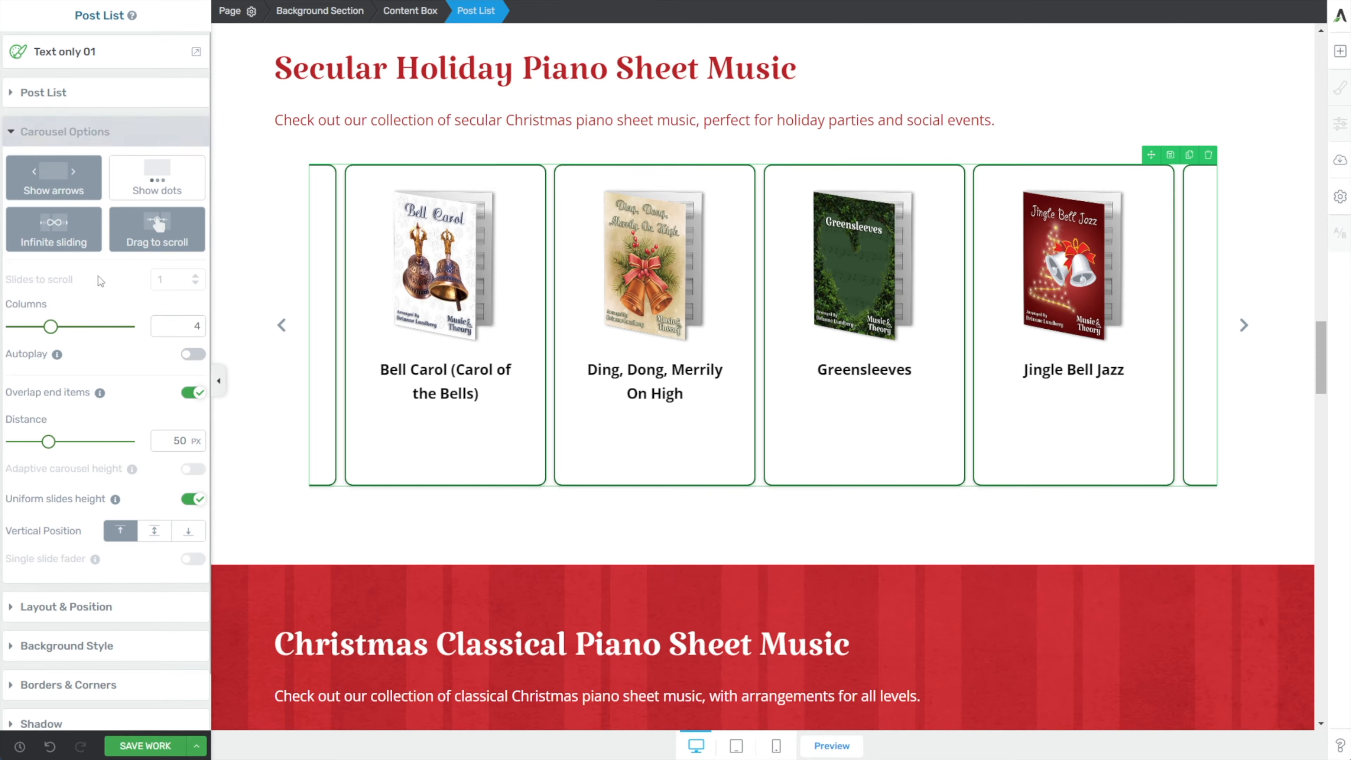
{"action": "mouse_move", "coordinate": [56, 446]}
{"action": "left_mouse_down"}
{"action": "mouse_move", "coordinate": [77, 446]}
{"action": "mouse_move", "coordinate": [5, 444]}
{"action": "mouse_move", "coordinate": [89, 441]}
{"action": "mouse_move", "coordinate": [31, 443]}
{"action": "left_mouse_up"}
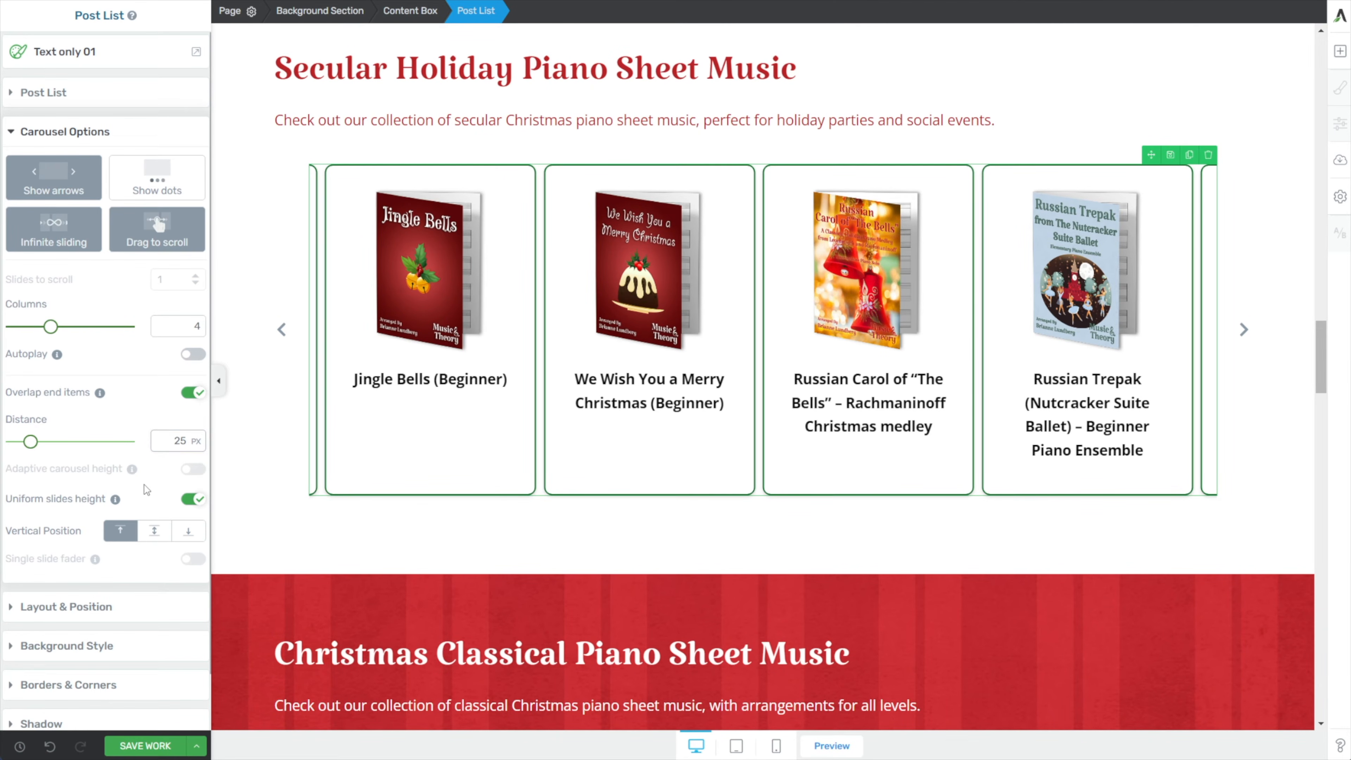
Try the carousel without uniform slide height and with a middle vertical position, restoring uniform height and the top position.
{"action": "left_click", "coordinate": [191, 500]}
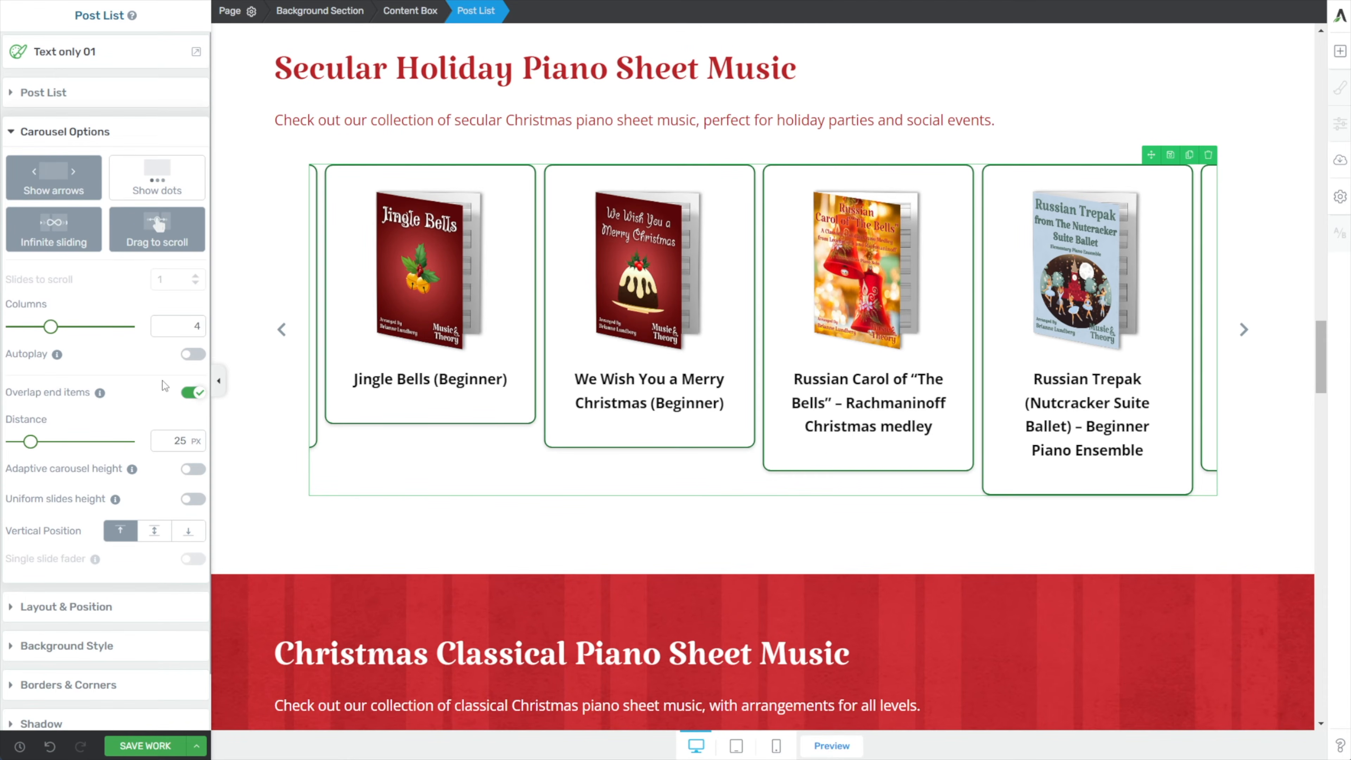
{"action": "left_click", "coordinate": [192, 498]}
{"action": "left_click", "coordinate": [154, 531]}
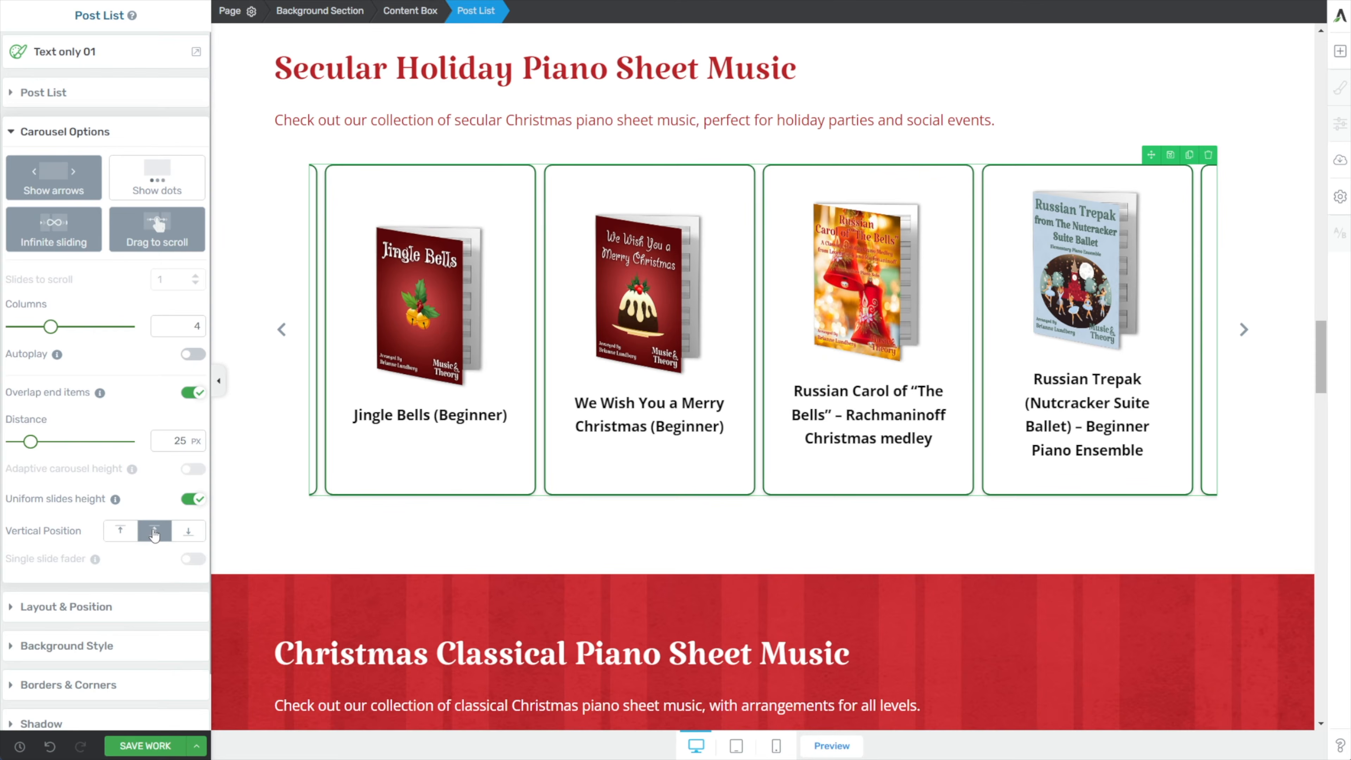
{"action": "left_click", "coordinate": [121, 530]}
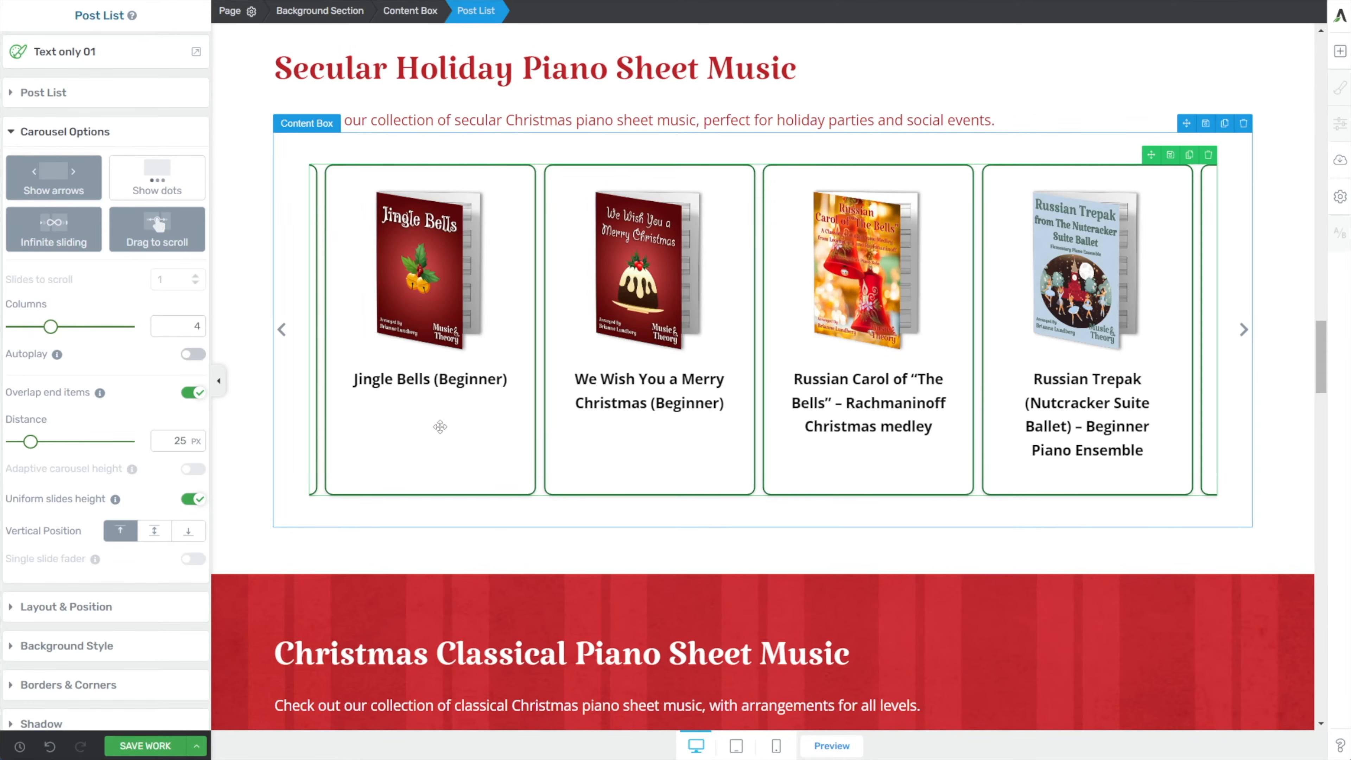
Try adjusting the carousel's column count, settle on 4 columns, and save the page.
{"action": "mouse_move", "coordinate": [51, 329]}
{"action": "left_mouse_down"}
{"action": "mouse_move", "coordinate": [76, 326]}
{"action": "mouse_move", "coordinate": [55, 325]}
{"action": "left_mouse_up"}
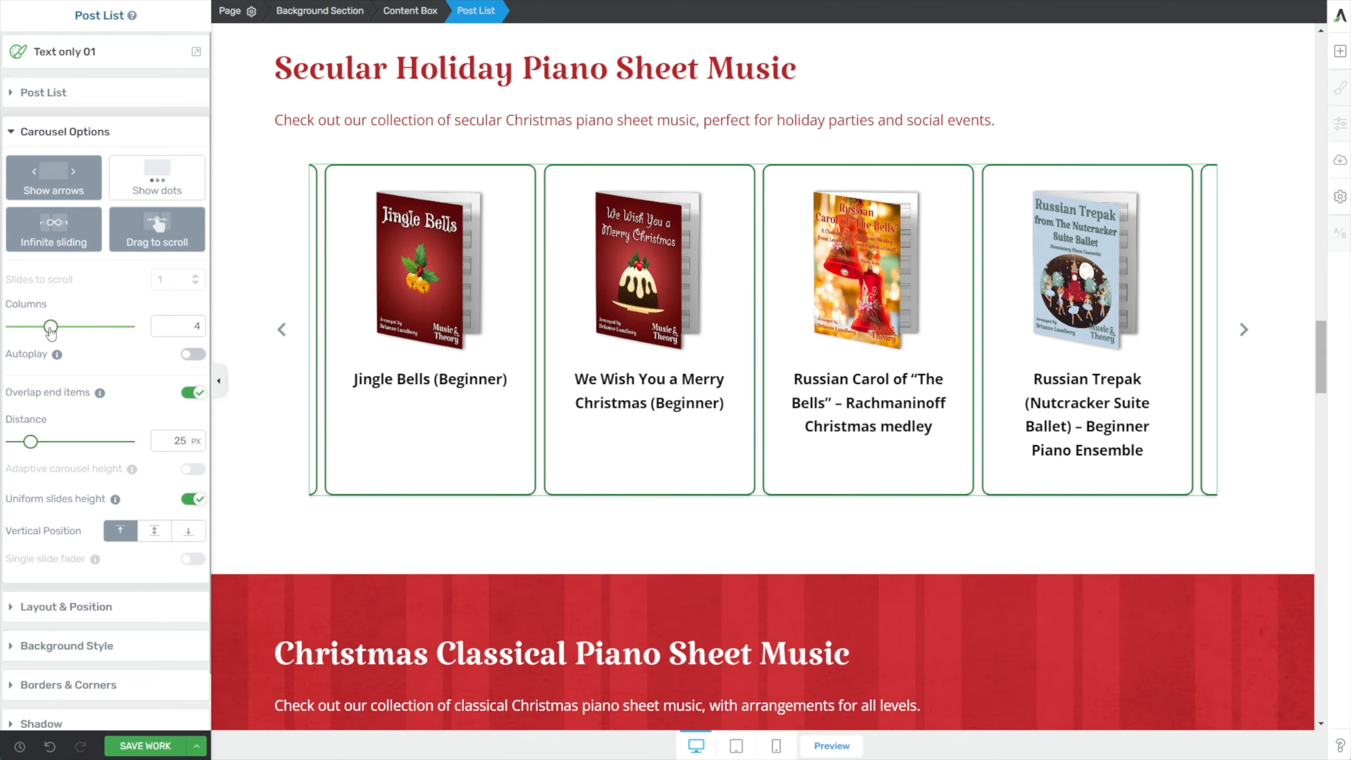
{"action": "mouse_move", "coordinate": [48, 329]}
{"action": "left_mouse_down"}
{"action": "mouse_move", "coordinate": [28, 329]}
{"action": "mouse_move", "coordinate": [53, 328]}
{"action": "left_mouse_up"}
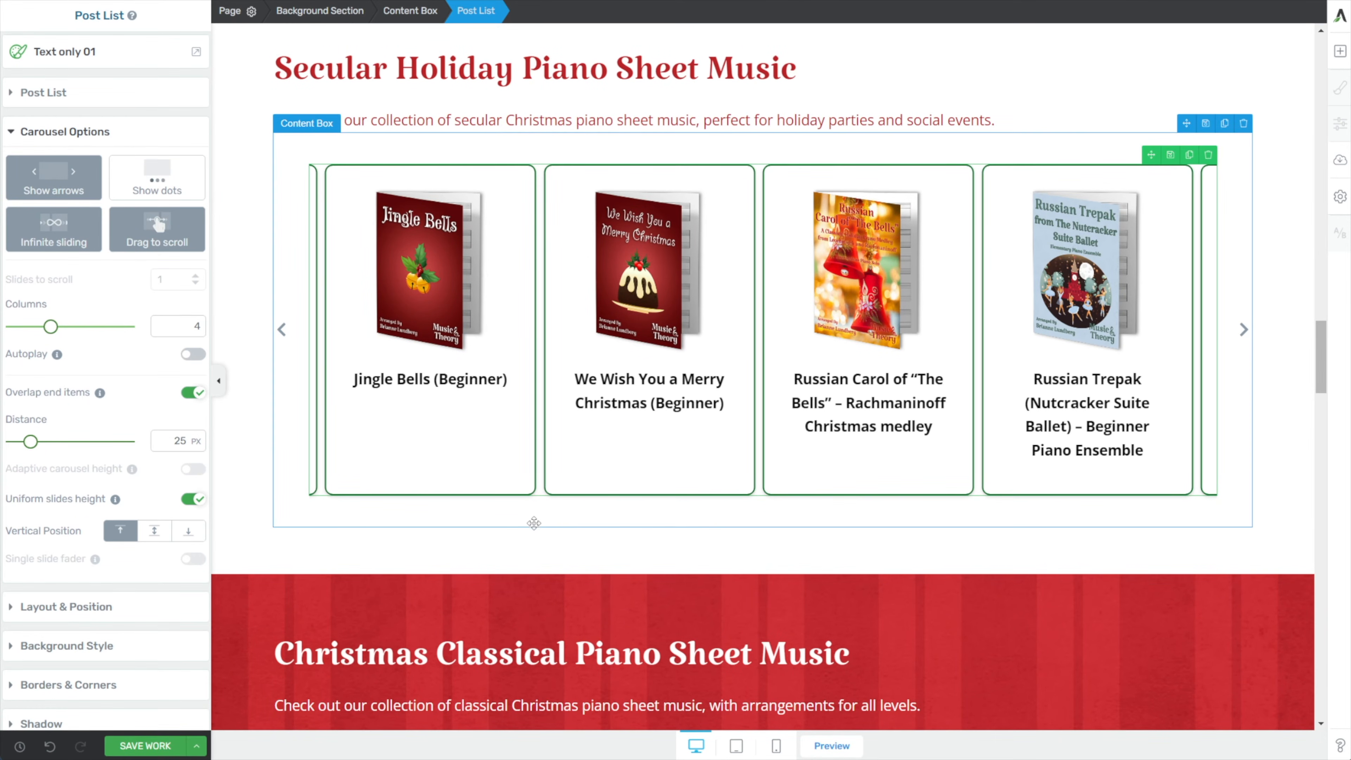
{"action": "left_click", "coordinate": [145, 745]}
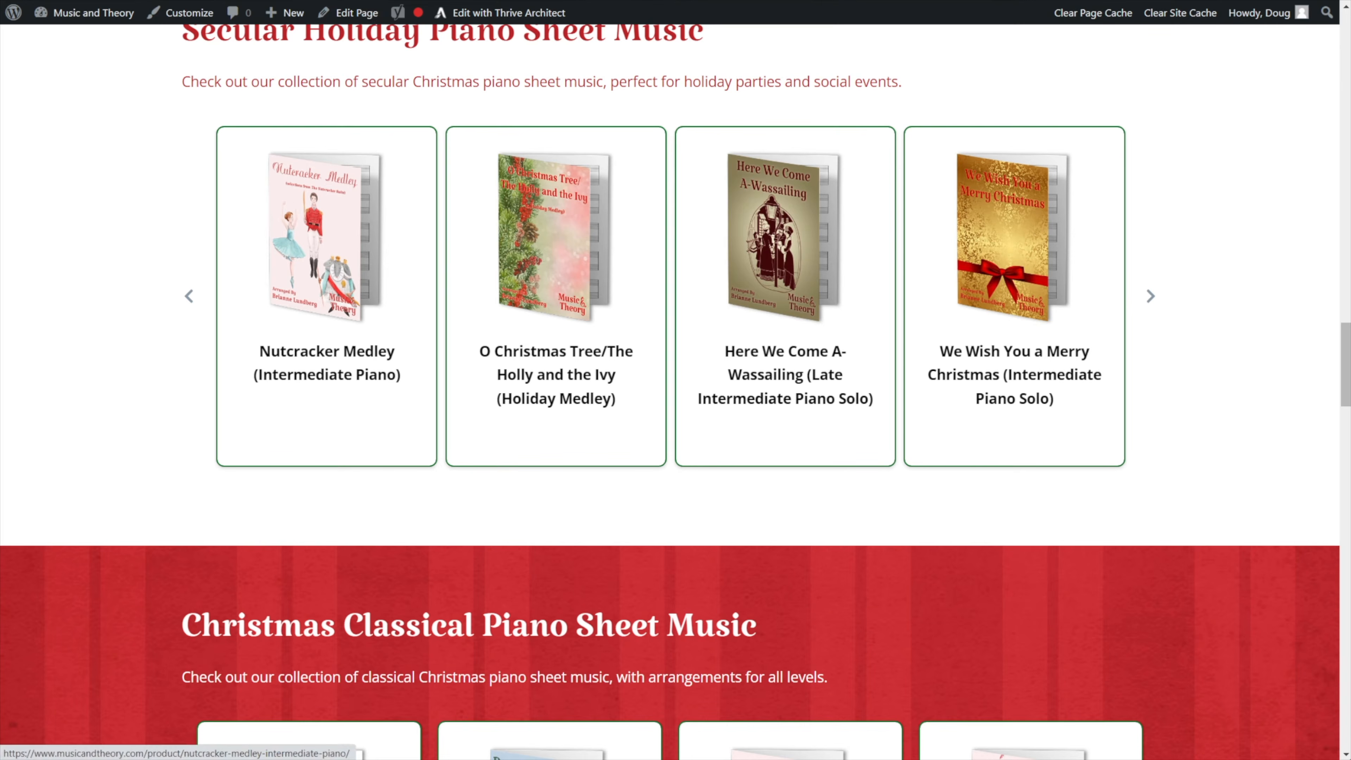
Advance through the slides of the Secular Holiday Piano Sheet Music carousel on the live page to check the overlapping end items.
{"action": "left_click", "coordinate": [392, 173]}
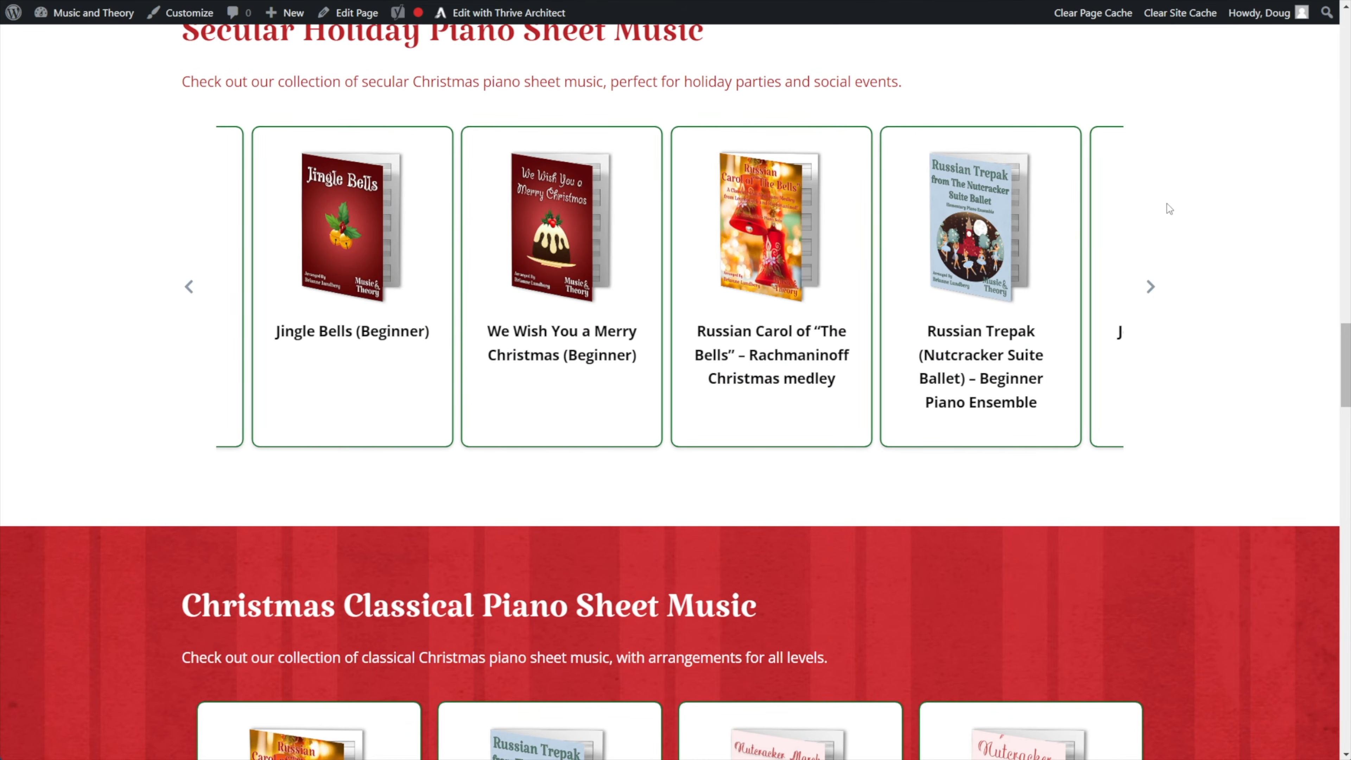
{"action": "left_click", "coordinate": [1150, 287]}
{"action": "left_click", "coordinate": [1151, 287]}
{"action": "left_click", "coordinate": [1150, 287]}
{"action": "left_click", "coordinate": [1151, 290]}
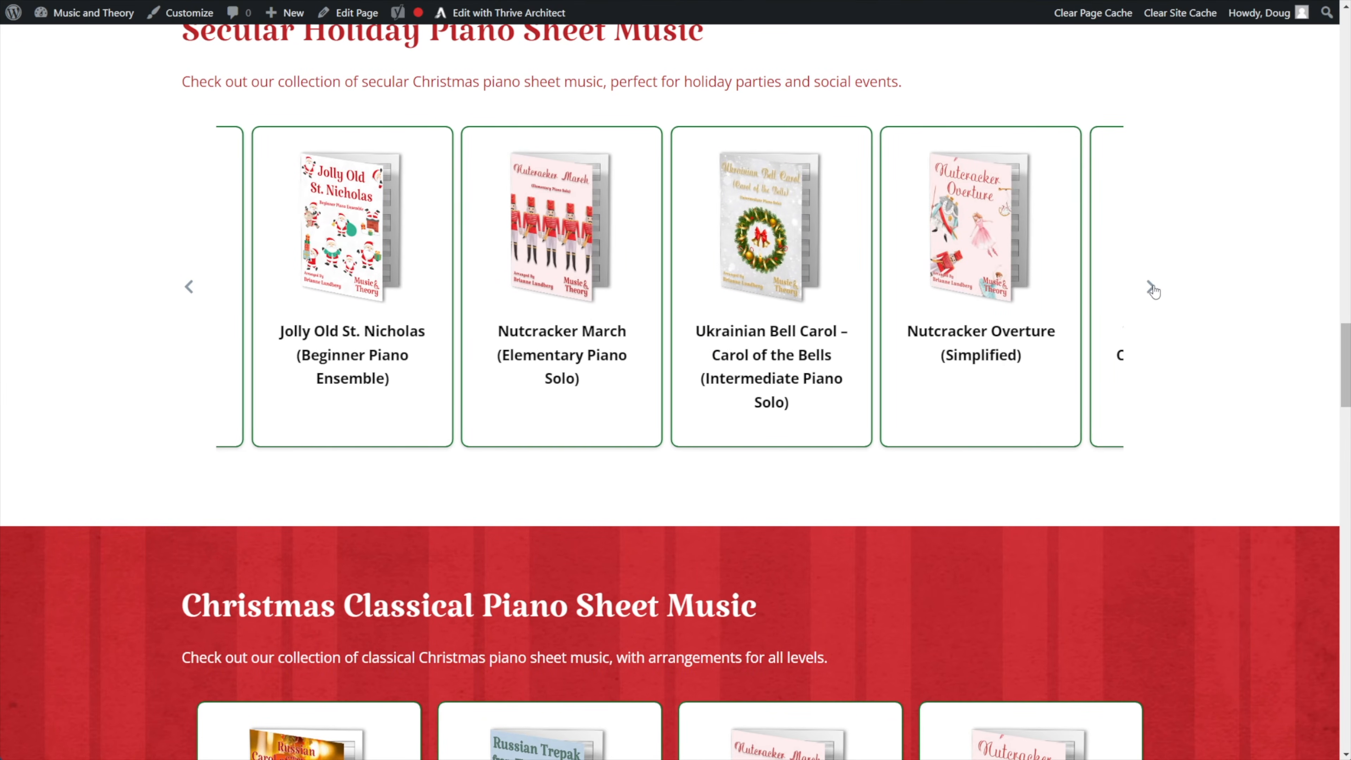
{"action": "left_click", "coordinate": [1151, 292]}
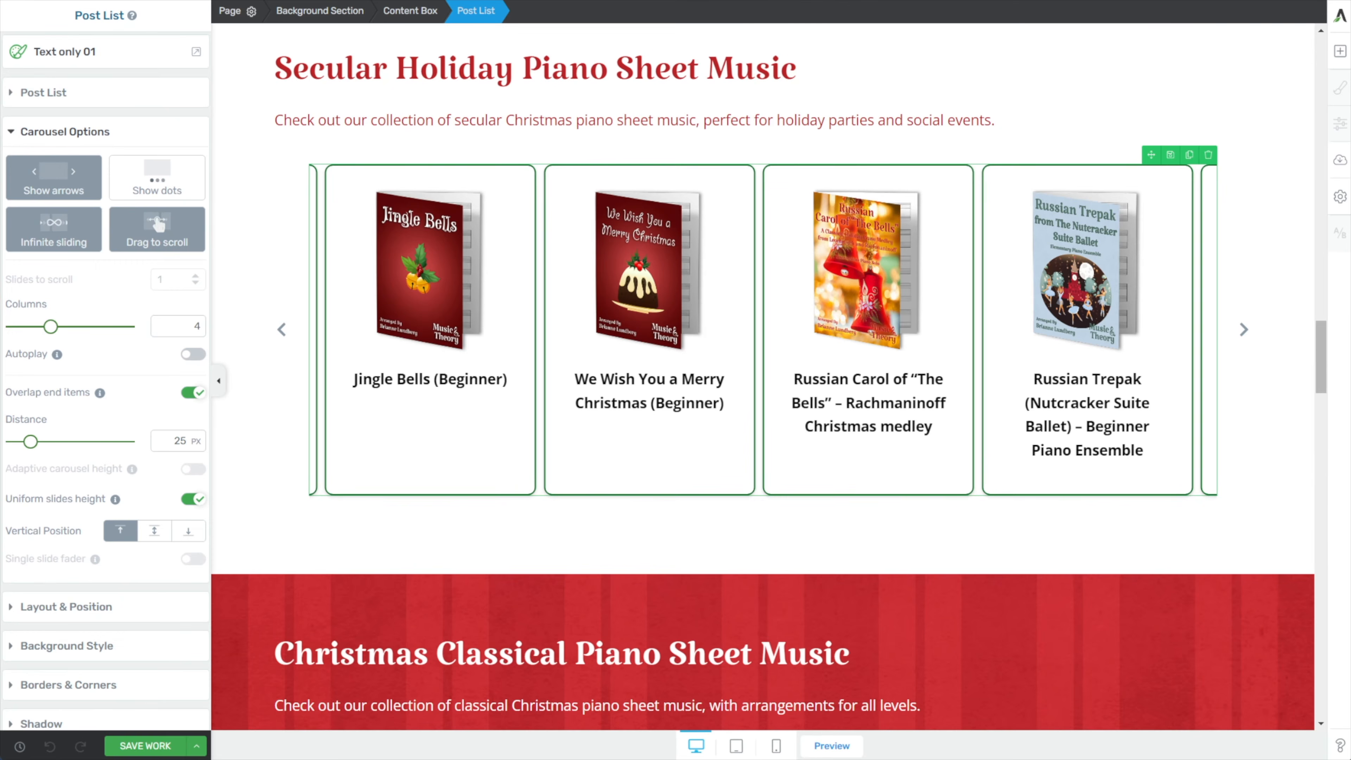
Turn off overlapping end items on the carousel, save the page, and check the slides on the live page.
{"action": "left_click", "coordinate": [193, 393]}
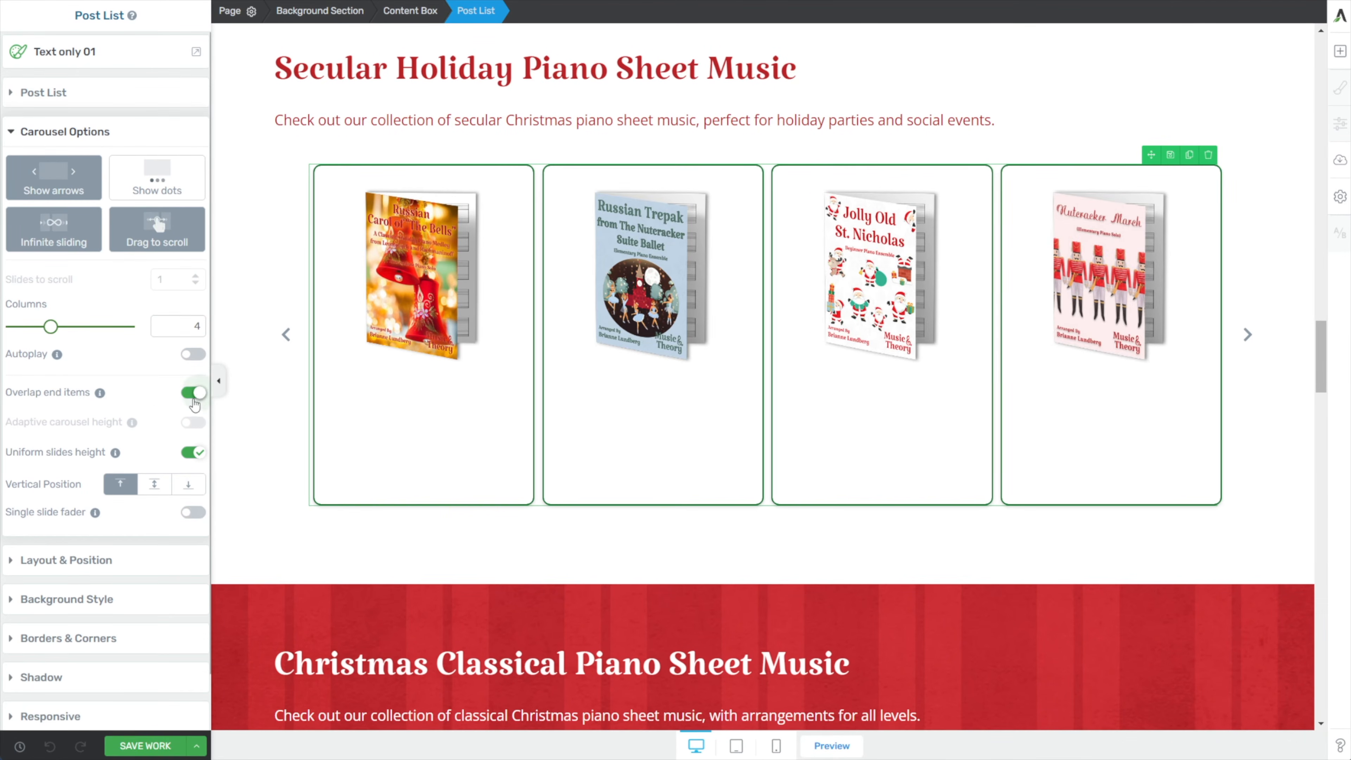
{"action": "left_click", "coordinate": [151, 739]}
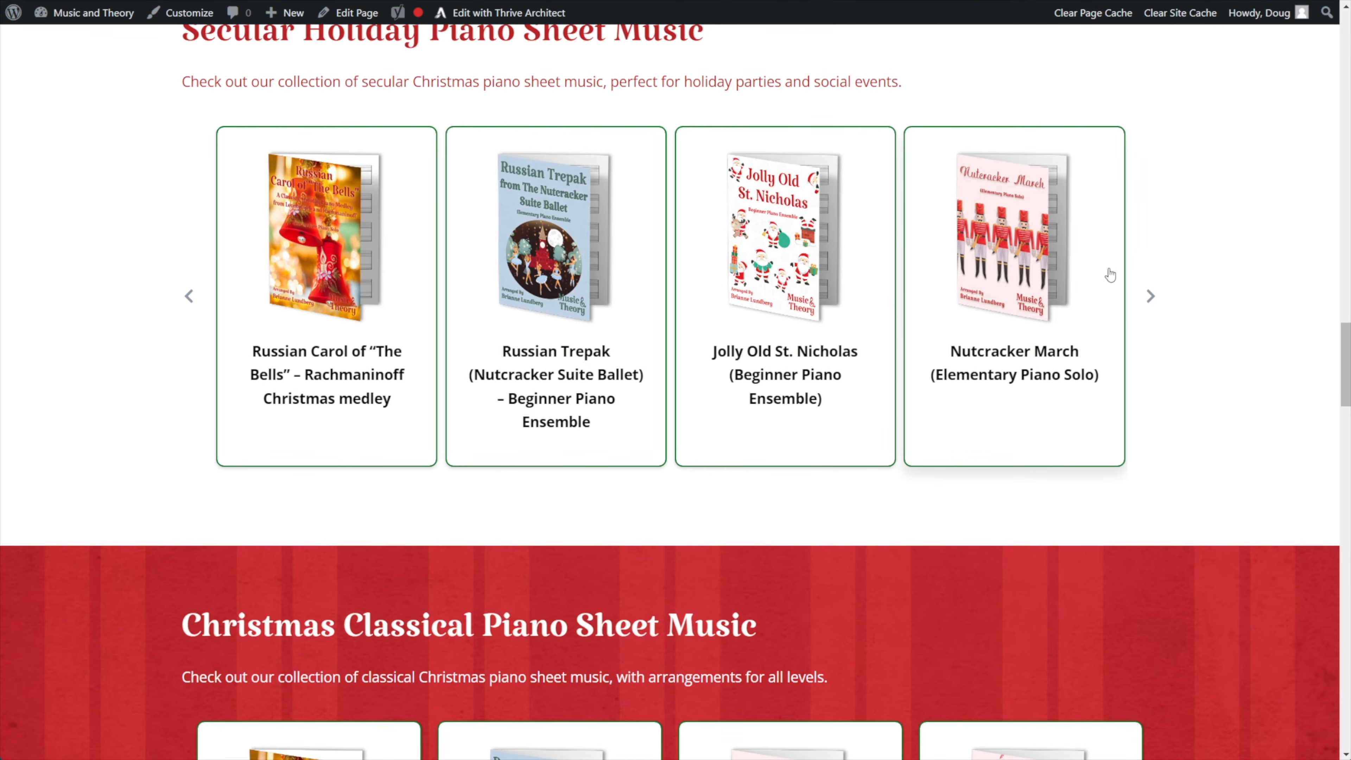
{"action": "left_click", "coordinate": [1152, 299]}
{"action": "left_click", "coordinate": [1153, 301]}
{"action": "left_click", "coordinate": [1152, 299]}
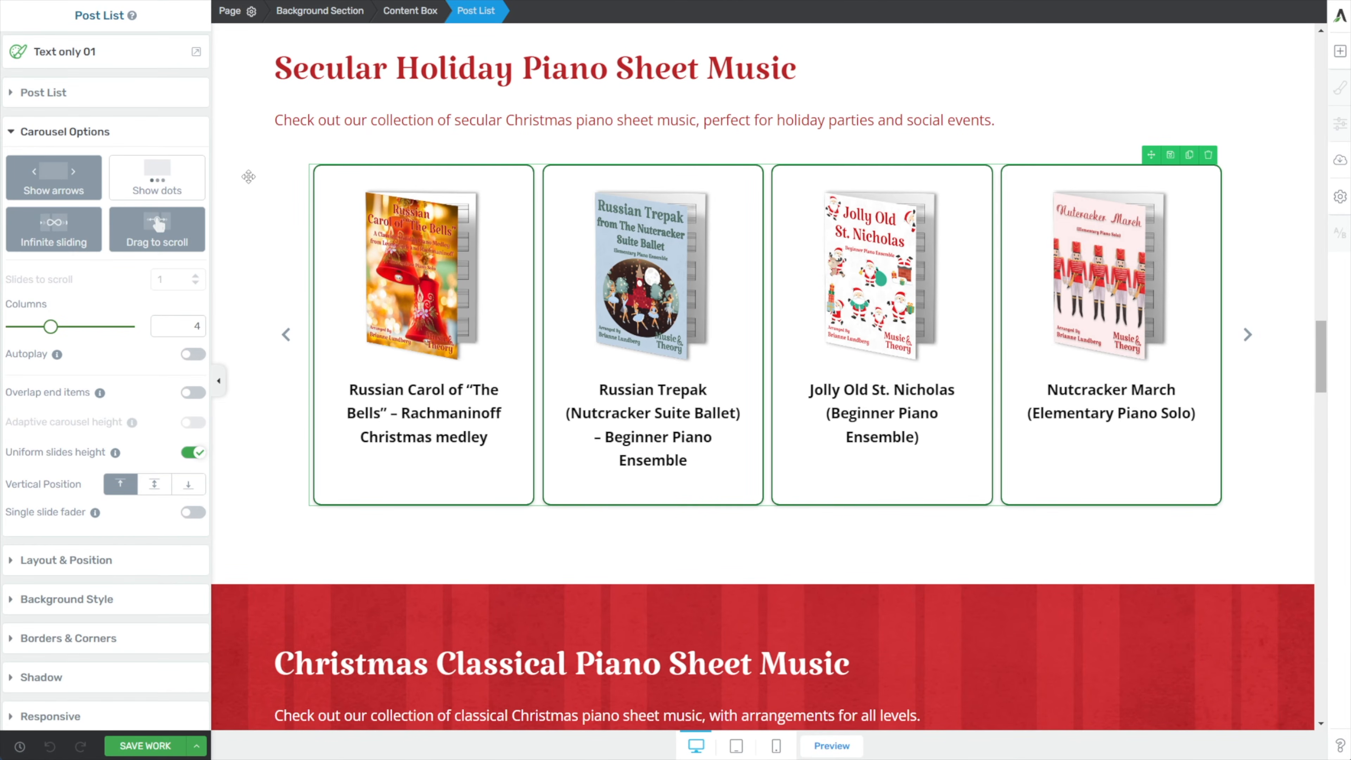
Open the post list's design for editing and leave it without making changes.
{"action": "left_click", "coordinate": [52, 95]}
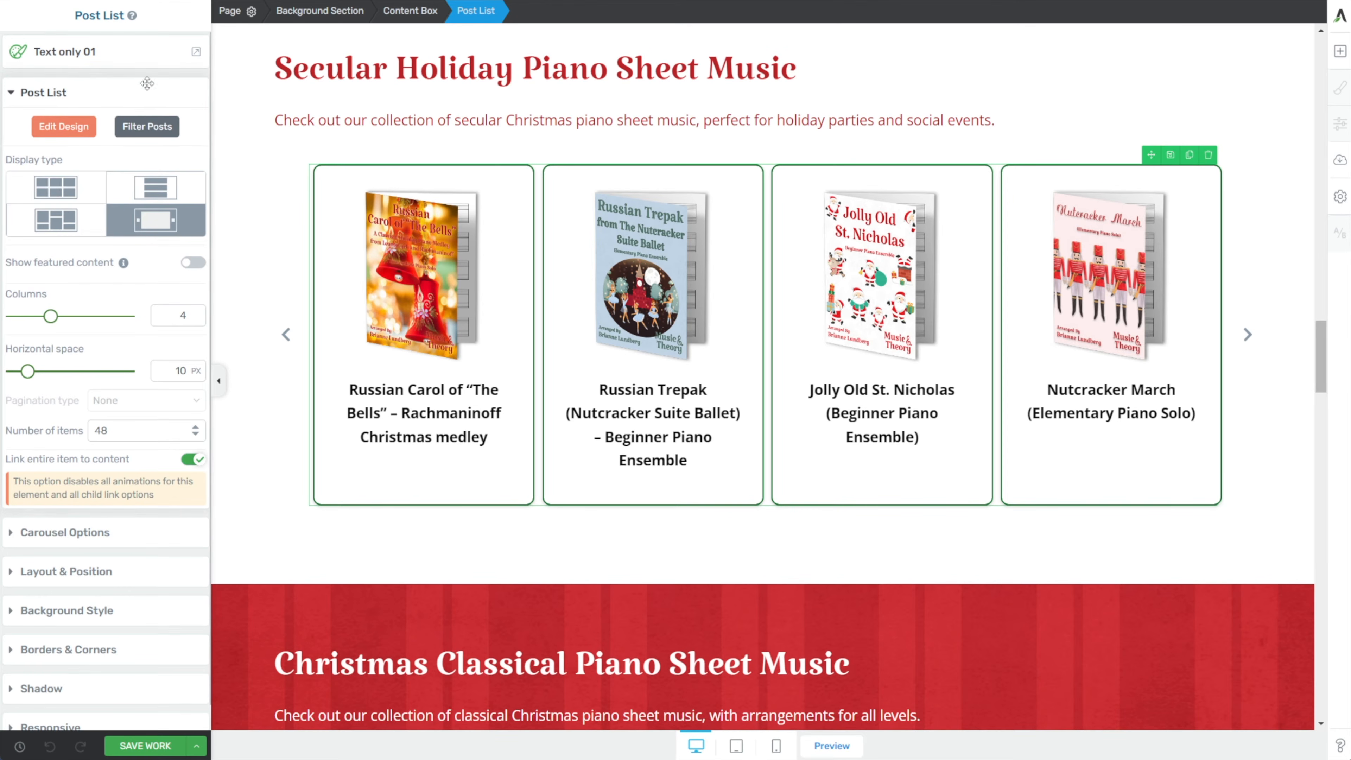
{"action": "left_click", "coordinate": [63, 127]}
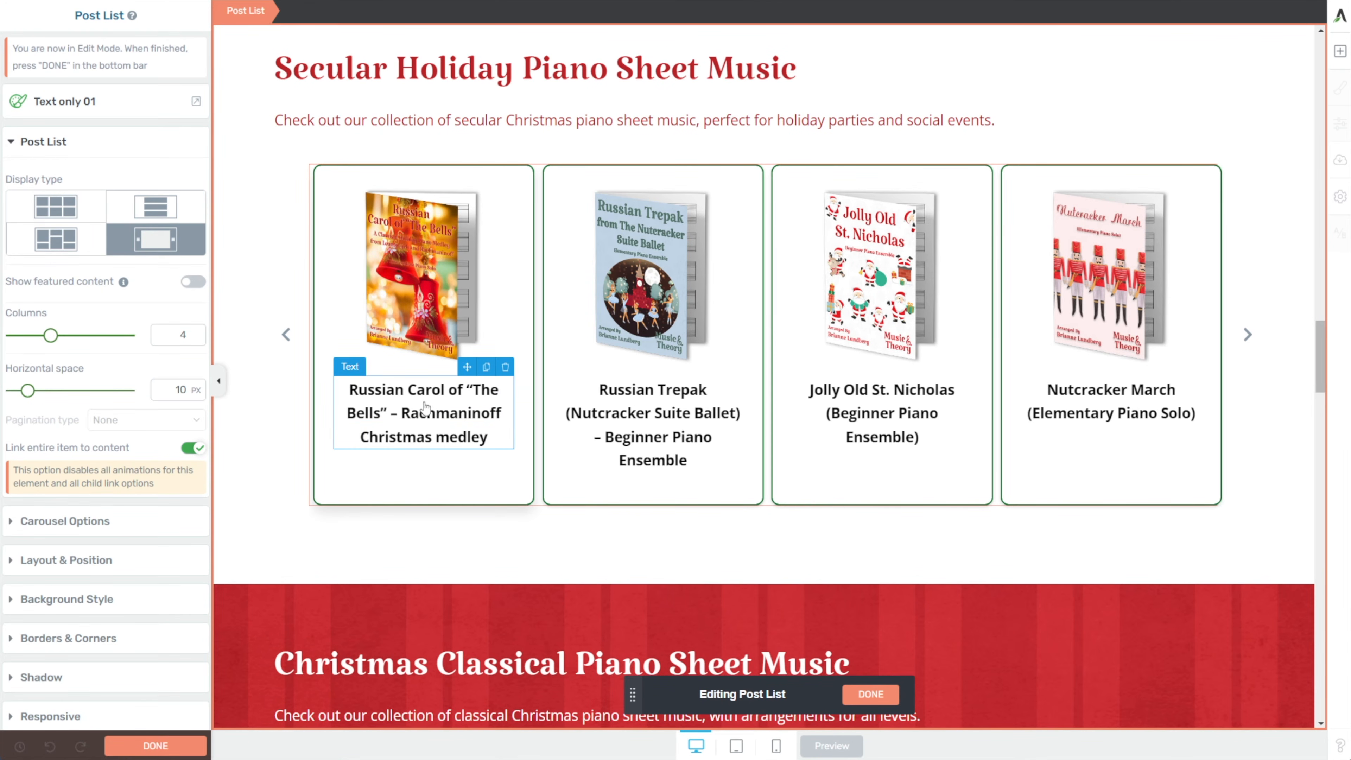
{"action": "key", "text": "Escape"}
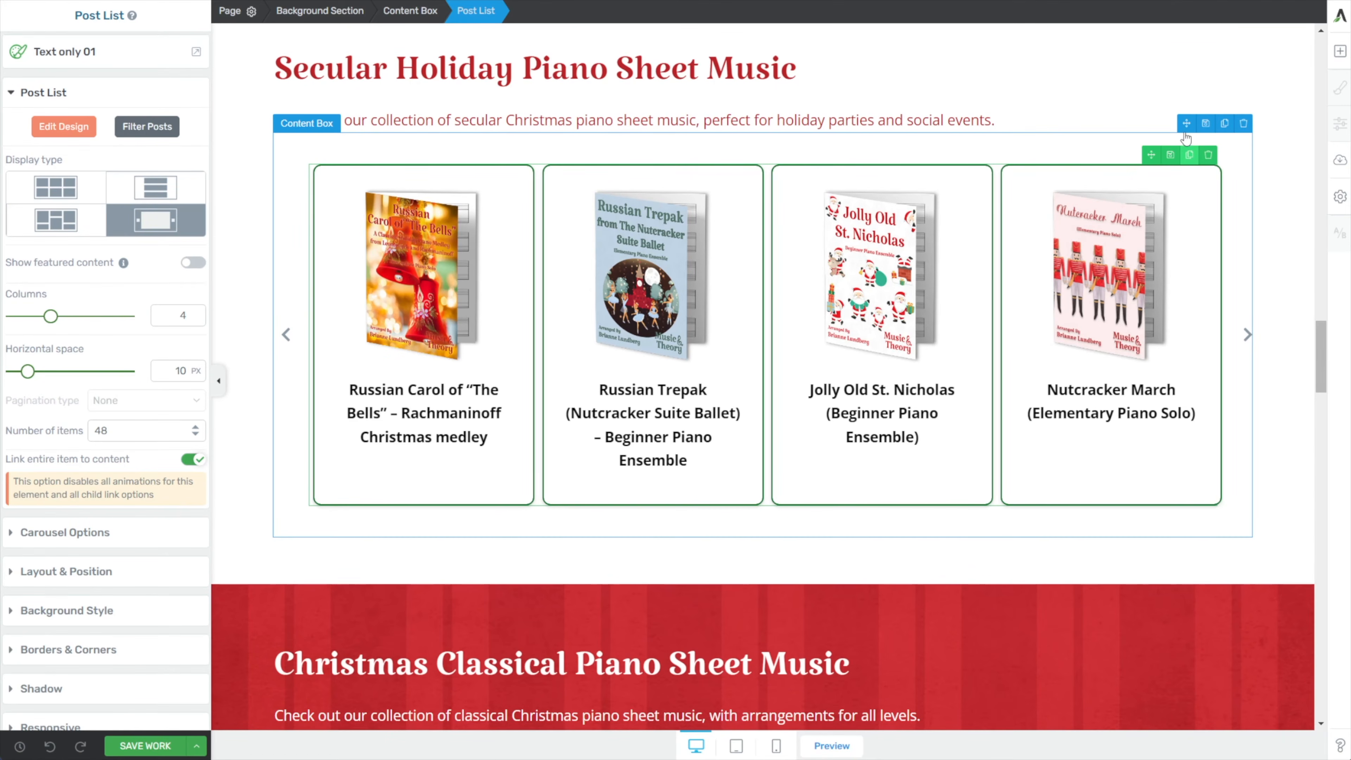
Duplicate the Secular Holiday post list below the original and filter the copy to display Posts.
{"action": "left_click", "coordinate": [1190, 155]}
{"action": "scroll", "coordinate": [487, 215], "scroll_direction": "down", "scroll_amount": 5}
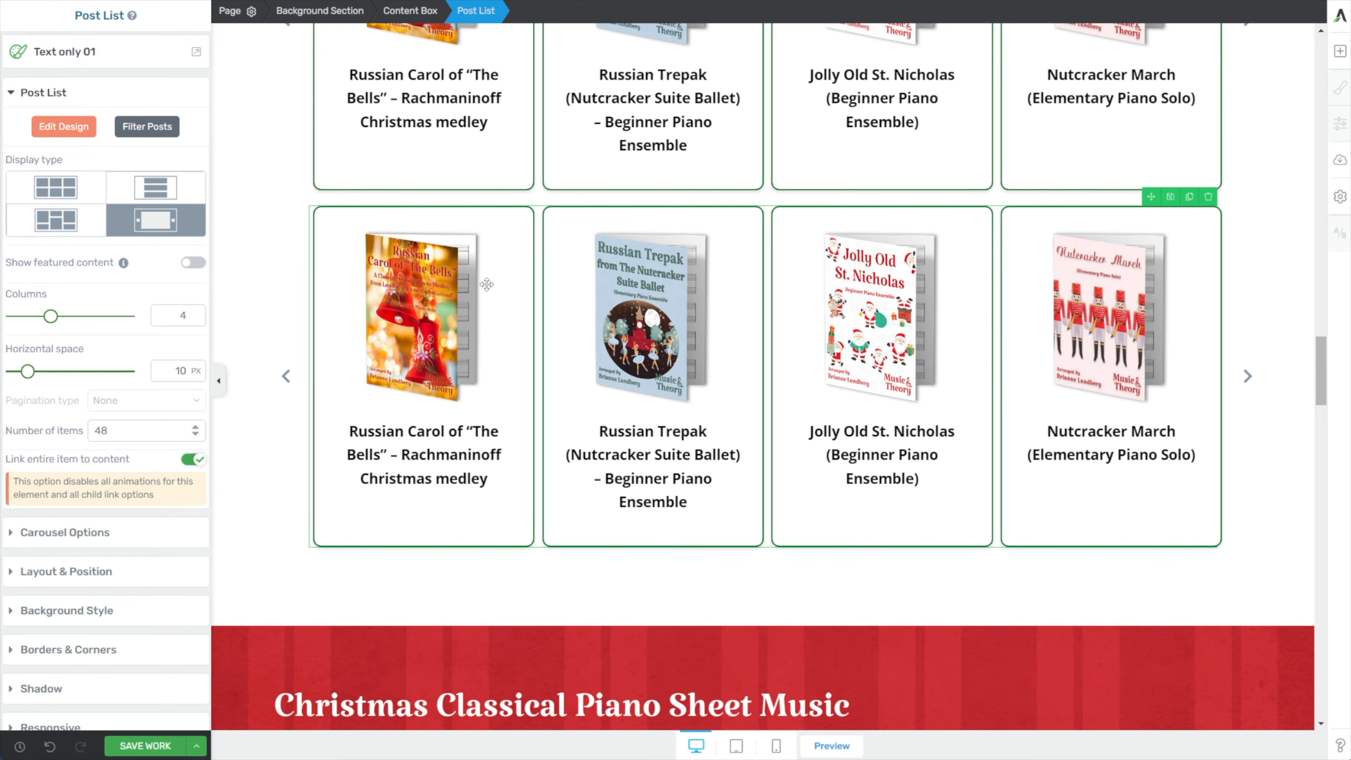
{"action": "left_click", "coordinate": [128, 122]}
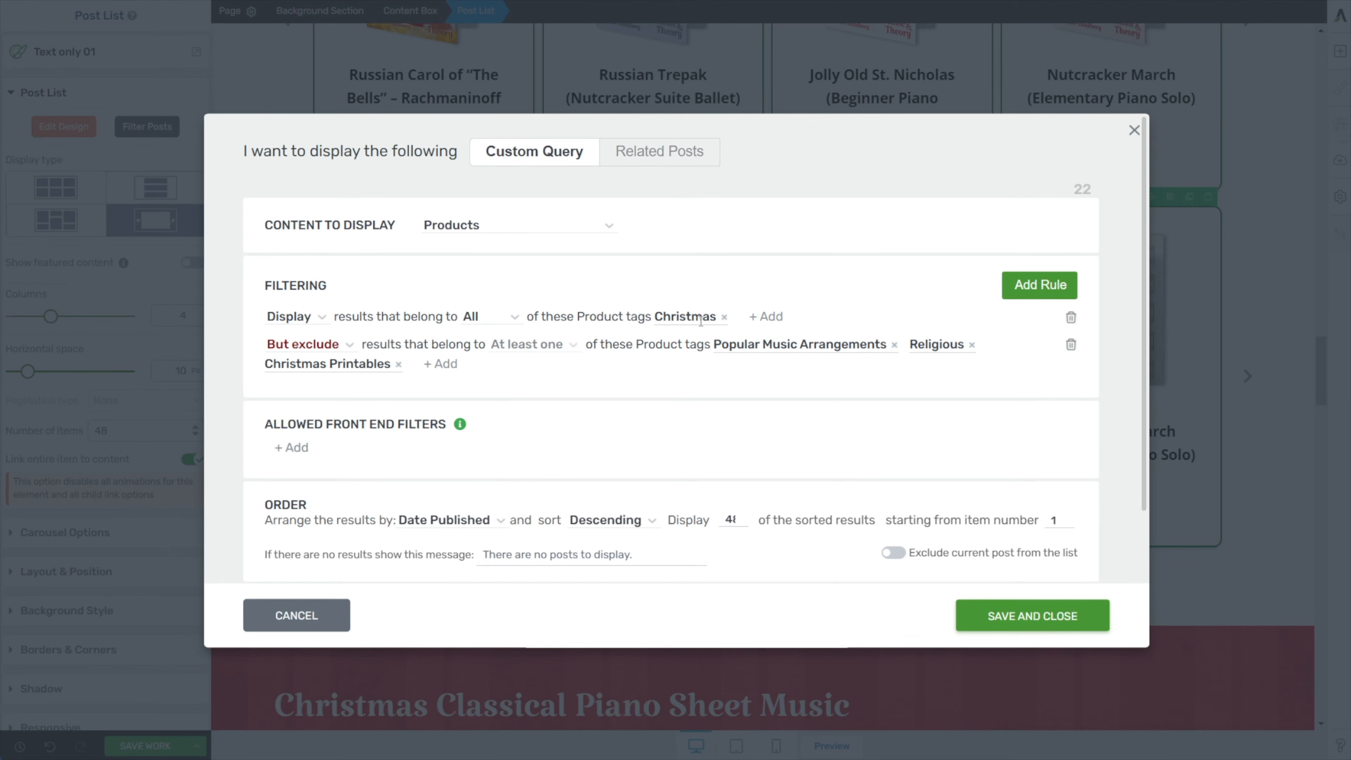
{"action": "left_click", "coordinate": [519, 224]}
{"action": "left_click", "coordinate": [462, 250]}
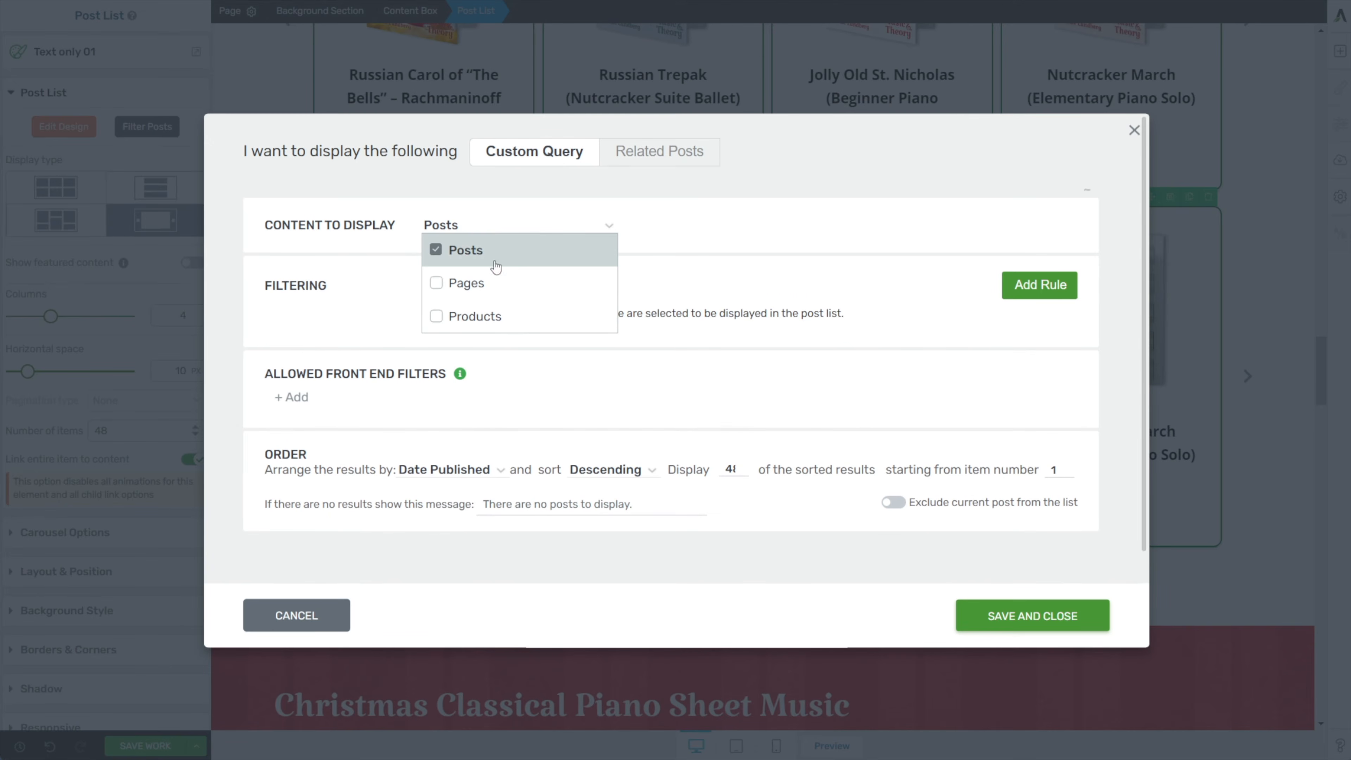
{"action": "left_click", "coordinate": [1010, 618]}
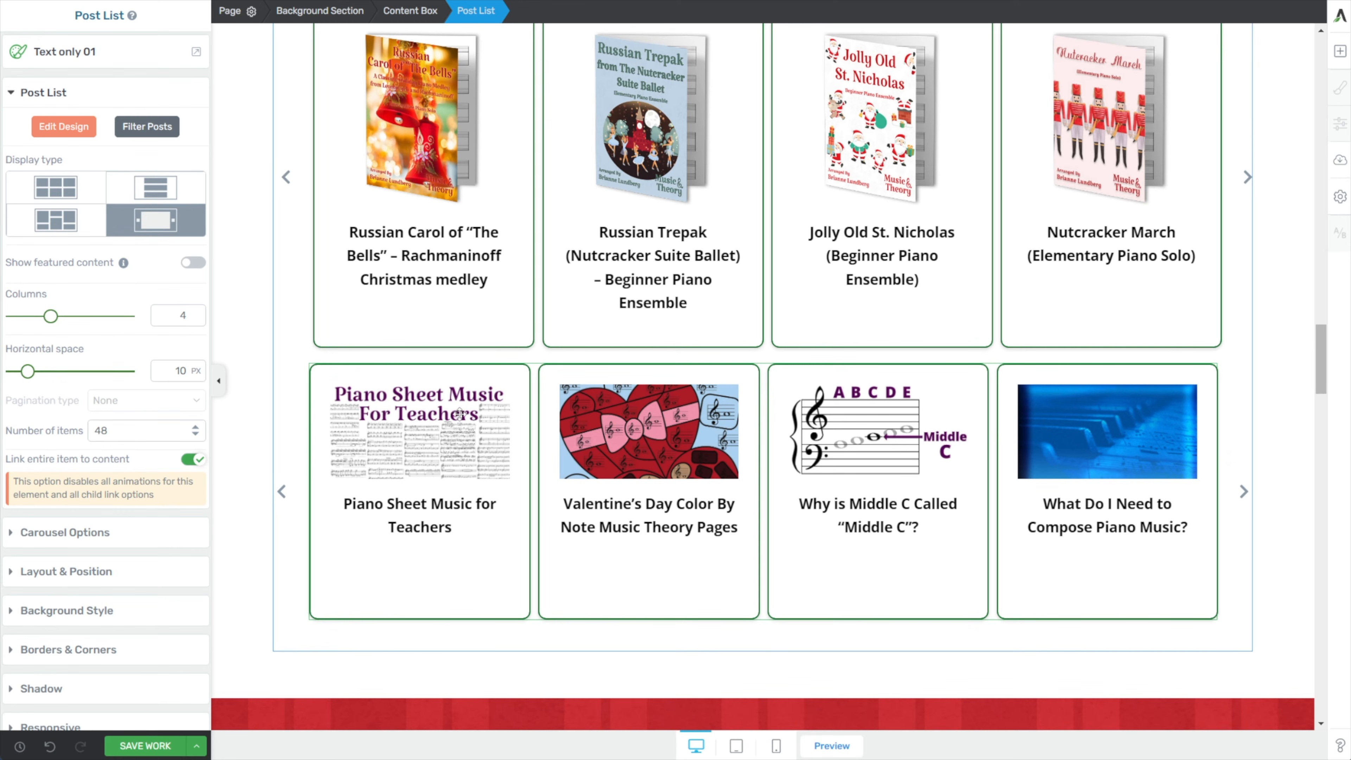
Reopen the duplicated post list's filter and switch its content to display to Pages.
{"action": "left_click", "coordinate": [147, 126]}
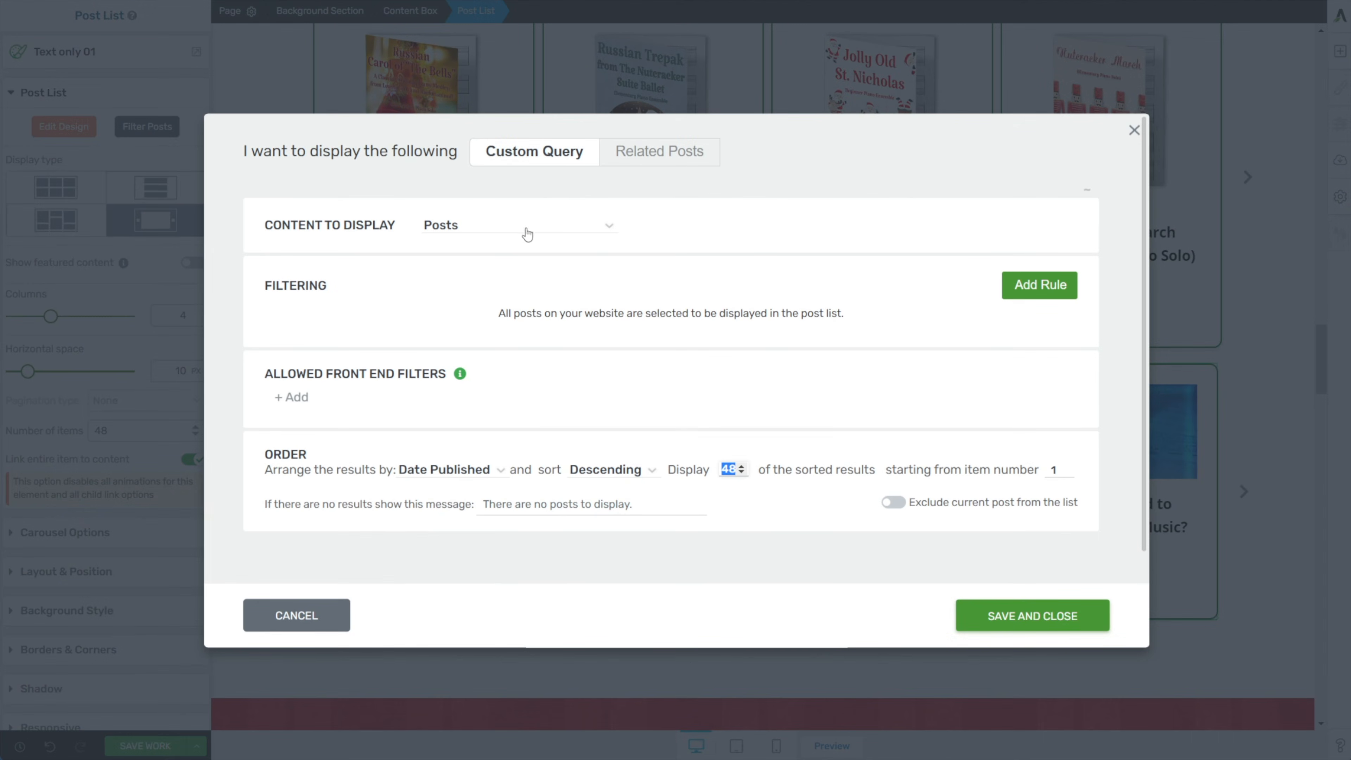
{"action": "left_click", "coordinate": [472, 238]}
{"action": "left_click", "coordinate": [435, 252]}
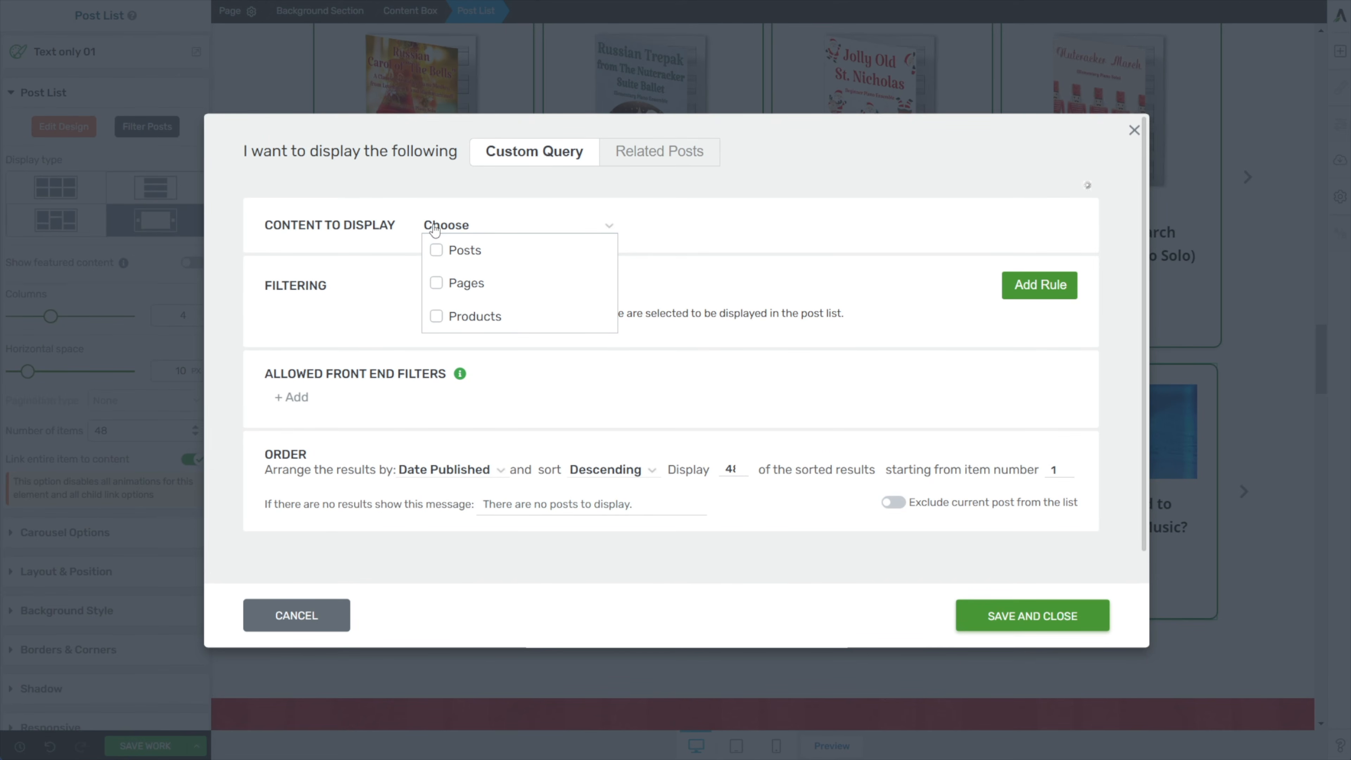
{"action": "left_click", "coordinate": [436, 283]}
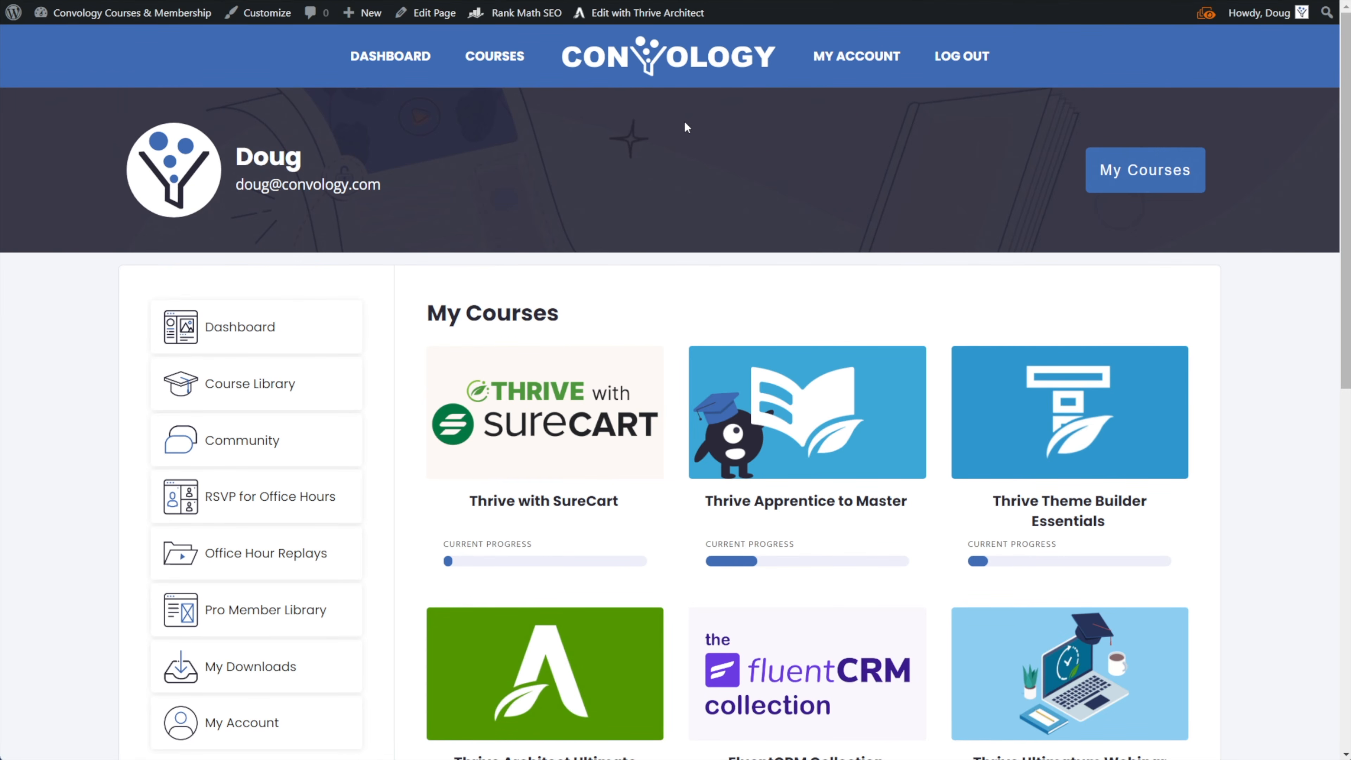
Look over My Courses on the Convology dashboard, open that page in Thrive Architect, and select its Dashboard background section.
{"action": "scroll", "coordinate": [638, 290], "scroll_direction": "down", "scroll_amount": 7}
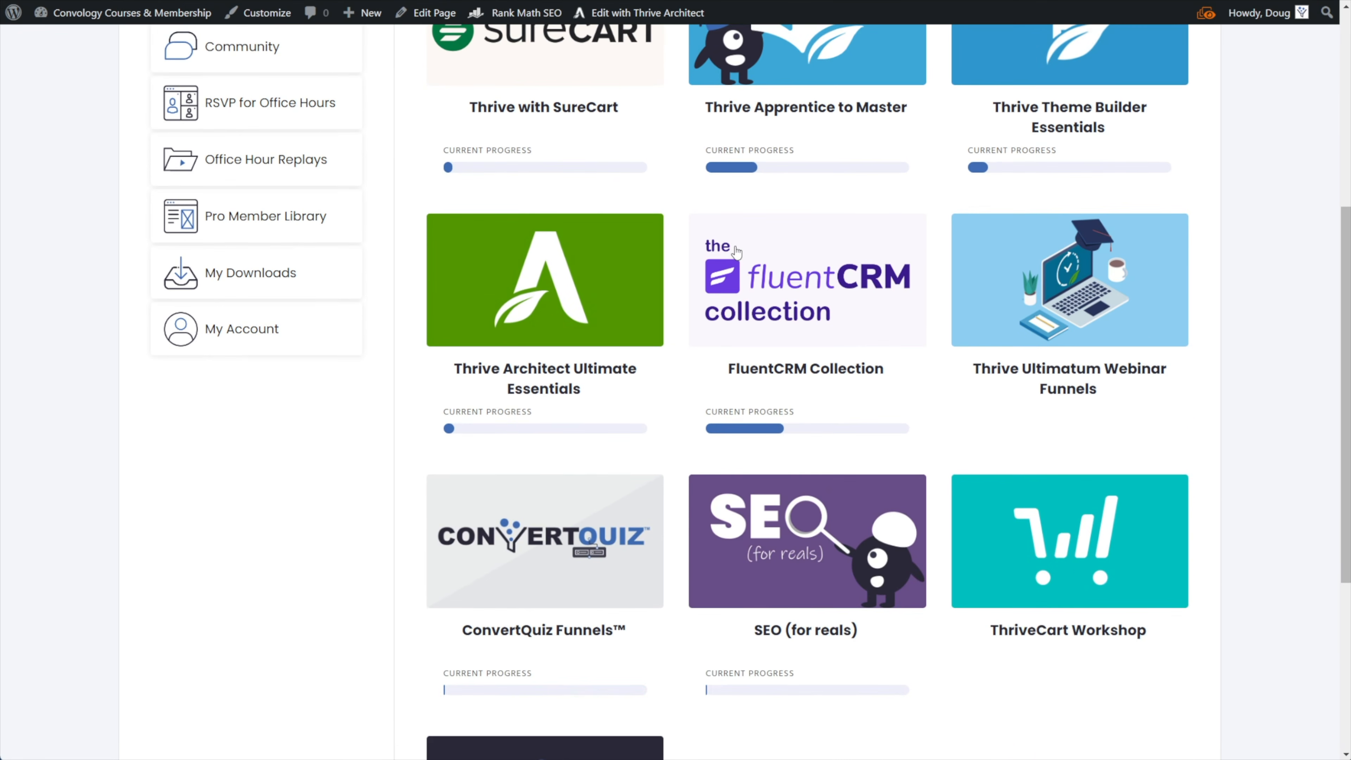
{"action": "scroll", "coordinate": [736, 251], "scroll_direction": "down", "scroll_amount": 3}
{"action": "scroll", "coordinate": [733, 258], "scroll_direction": "up", "scroll_amount": 10}
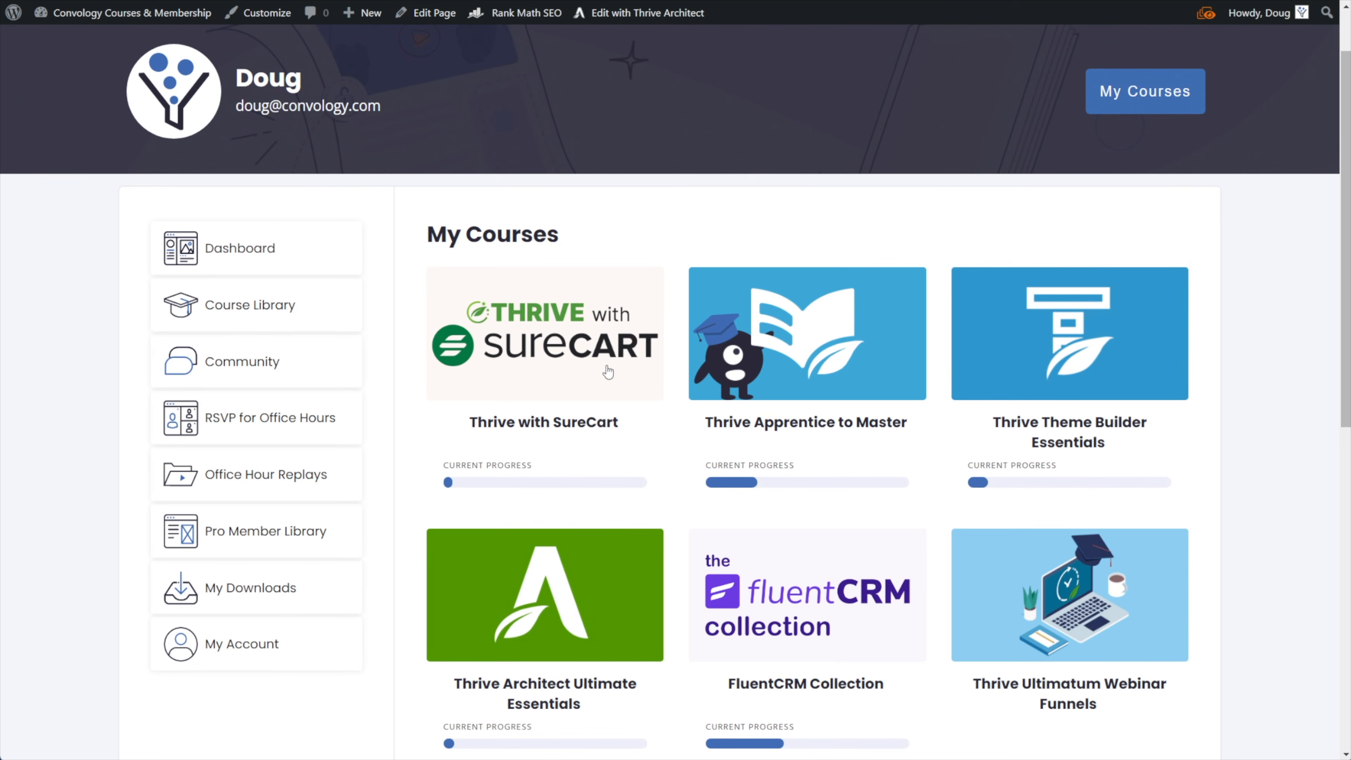
{"action": "left_click", "coordinate": [661, 15]}
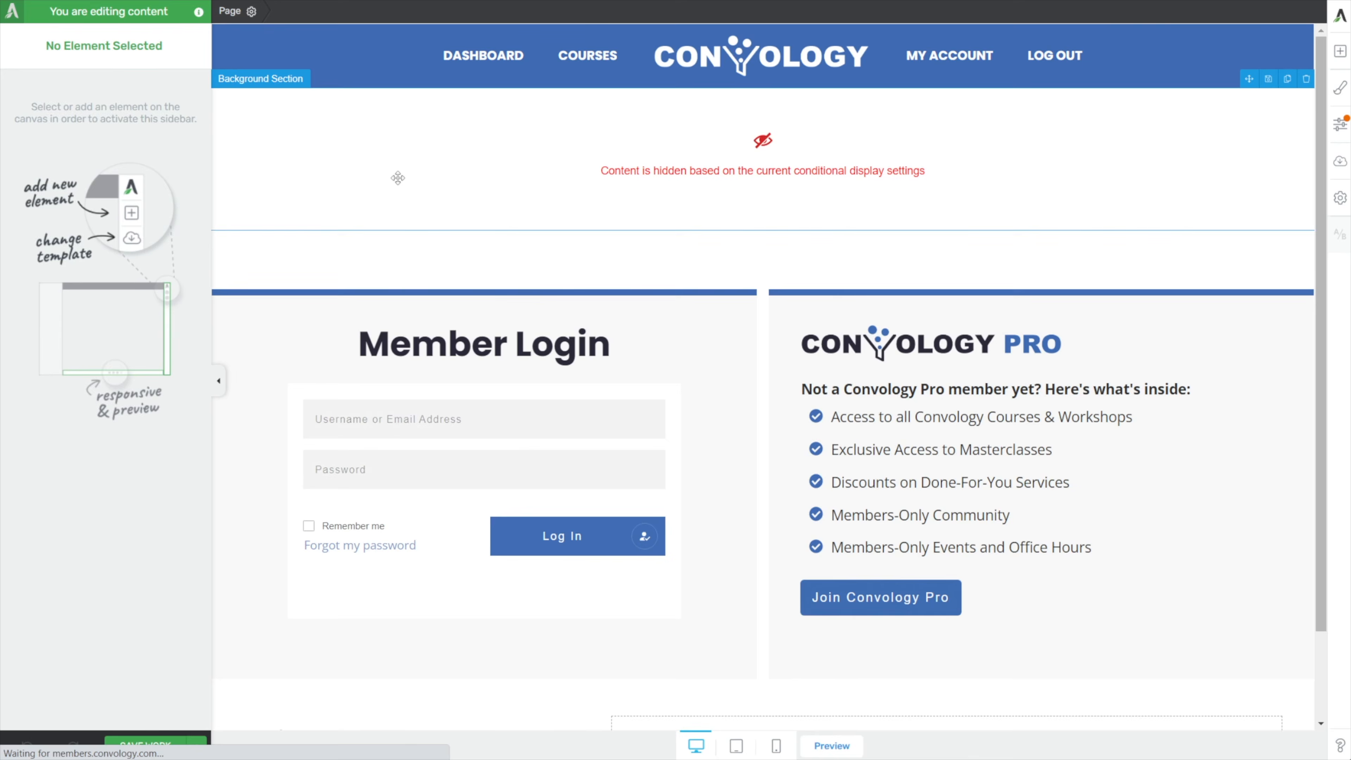
{"action": "left_click", "coordinate": [882, 236]}
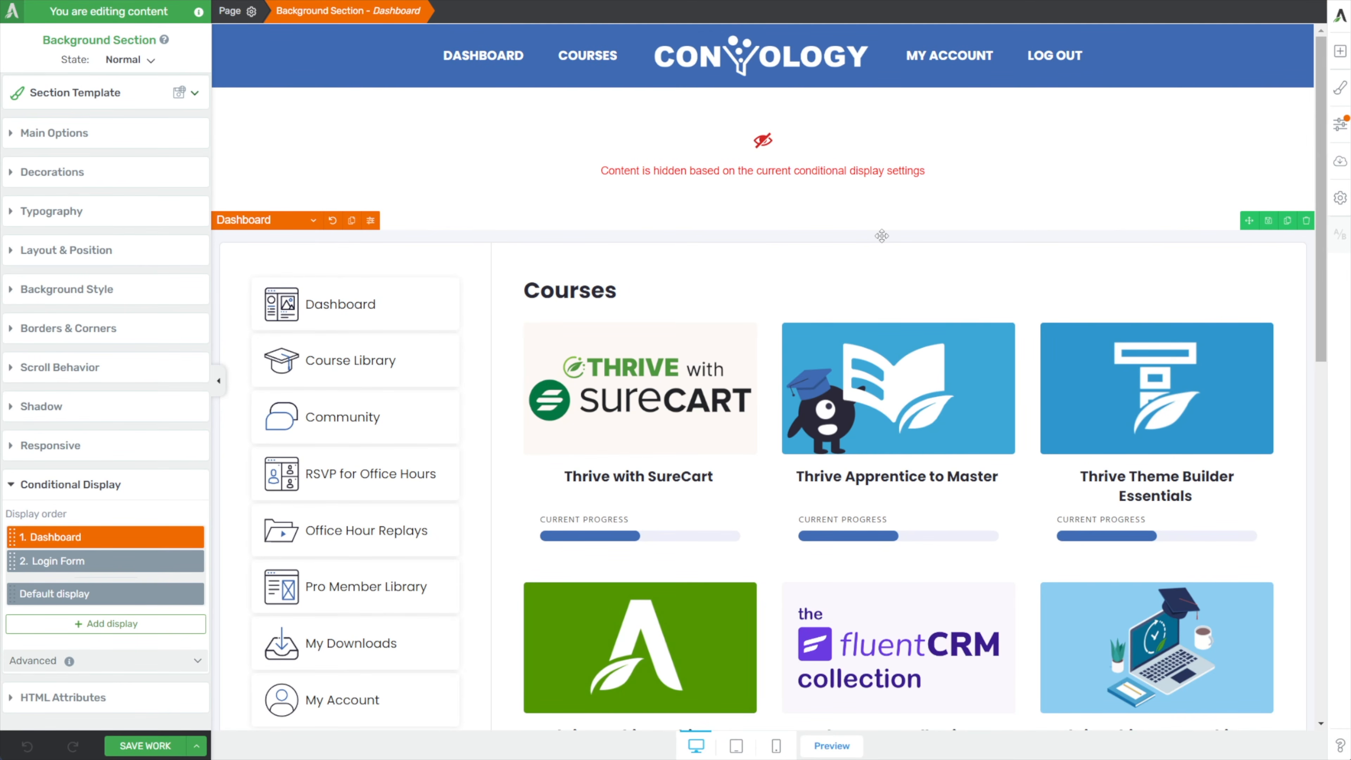
Change the Courses list's display type to Carousel with 4 columns.
{"action": "left_click", "coordinate": [679, 336]}
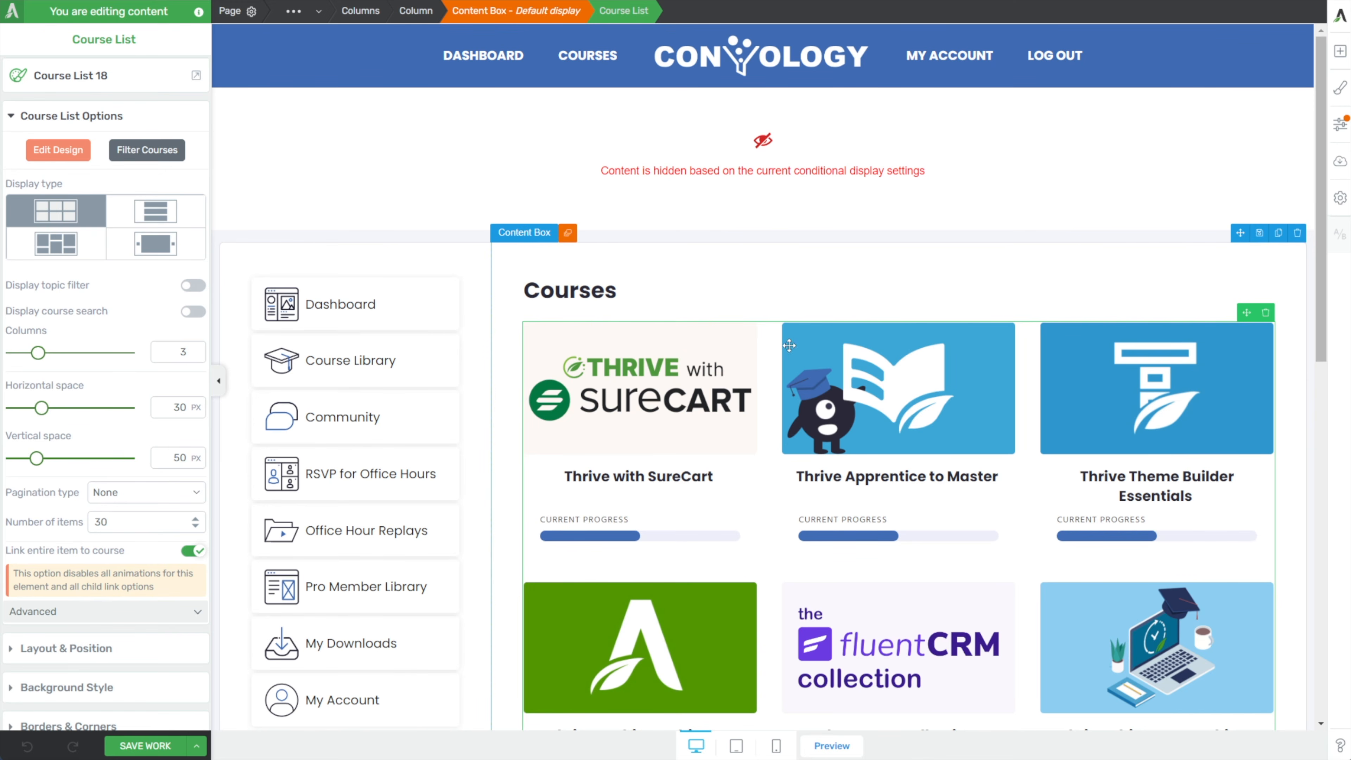
{"action": "scroll", "coordinate": [686, 335], "scroll_direction": "down", "scroll_amount": 2}
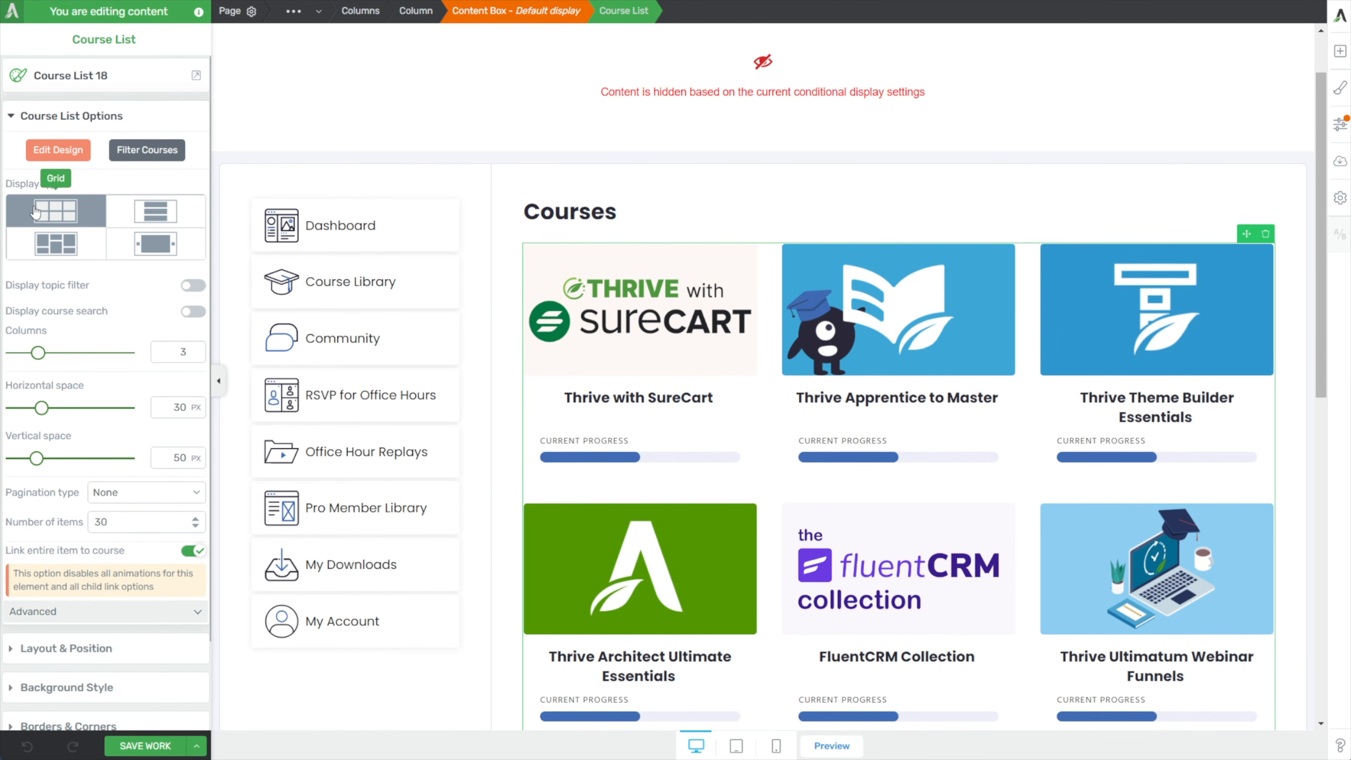
{"action": "left_click", "coordinate": [145, 253]}
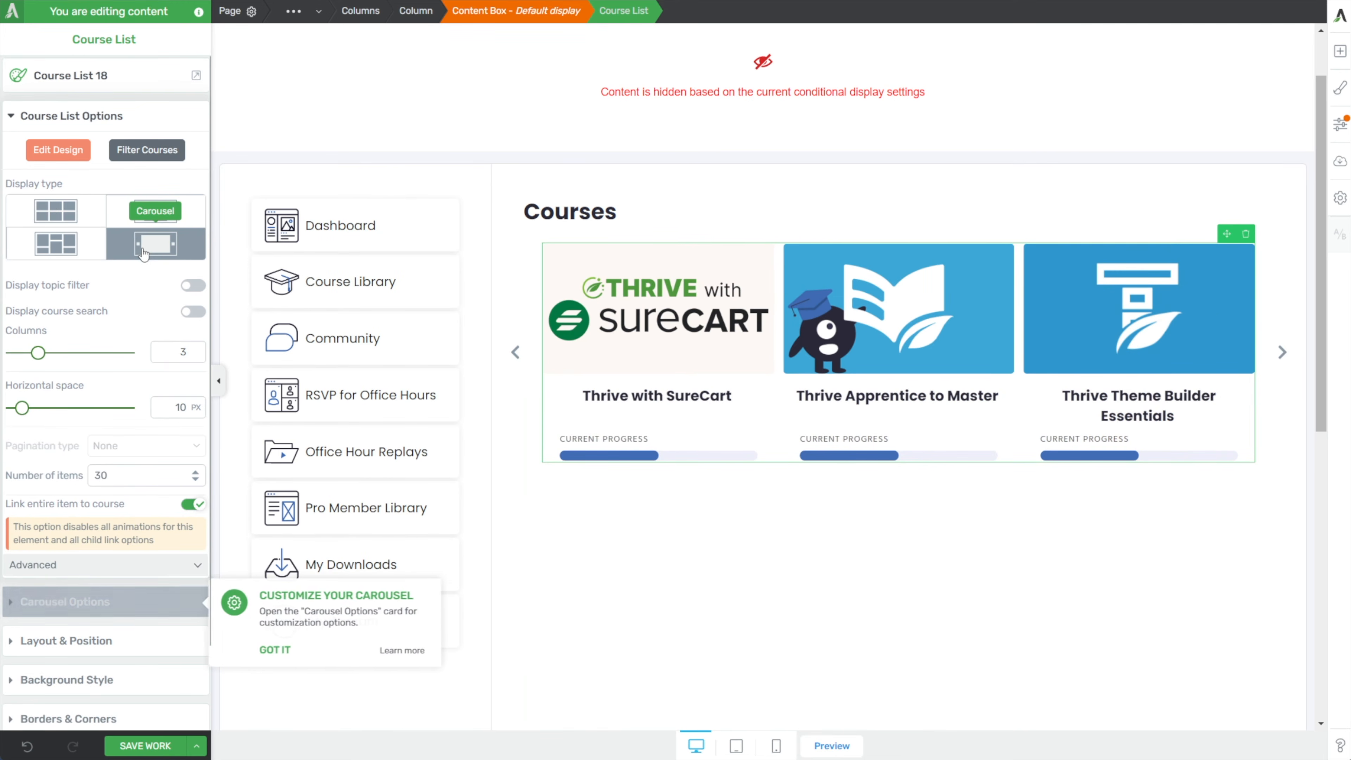
{"action": "mouse_move", "coordinate": [38, 354]}
{"action": "left_mouse_down"}
{"action": "mouse_move", "coordinate": [21, 355]}
{"action": "mouse_move", "coordinate": [75, 355]}
{"action": "mouse_move", "coordinate": [53, 355]}
{"action": "left_mouse_up"}
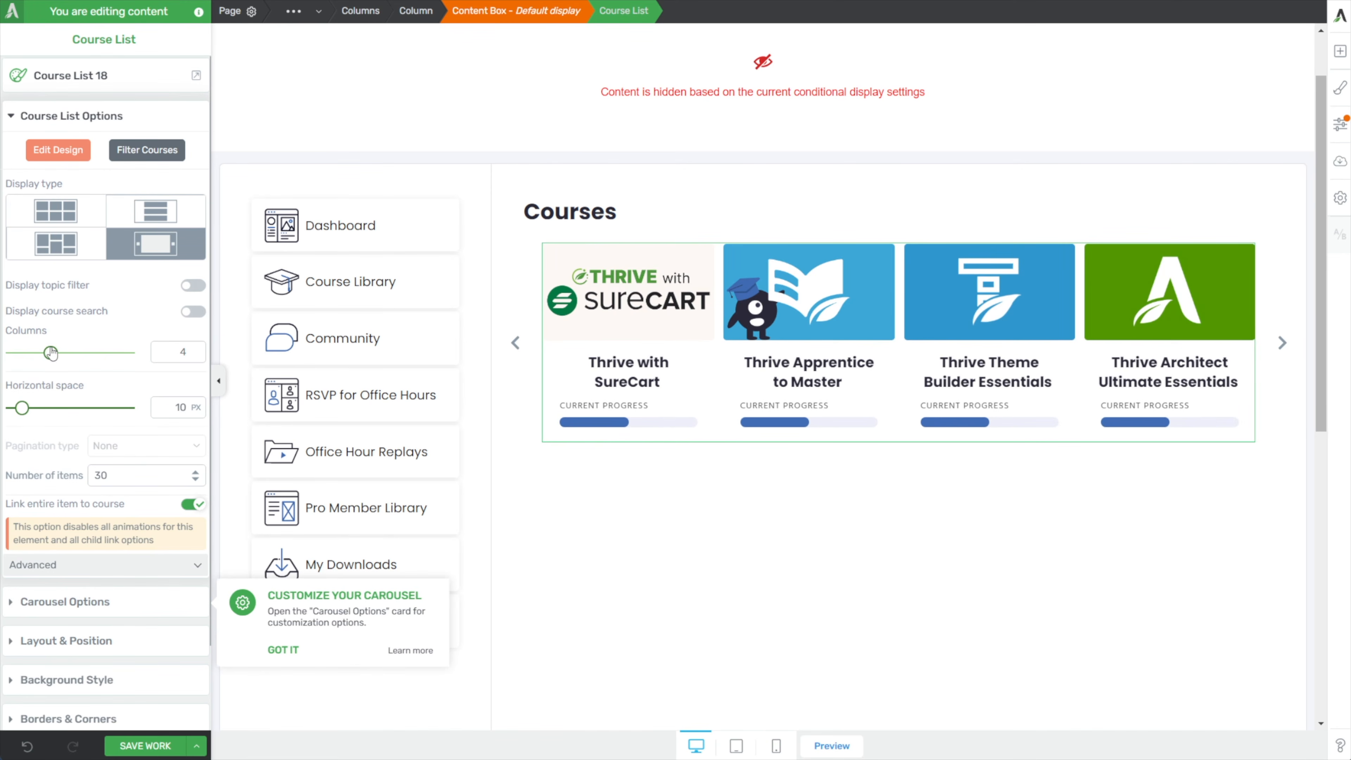